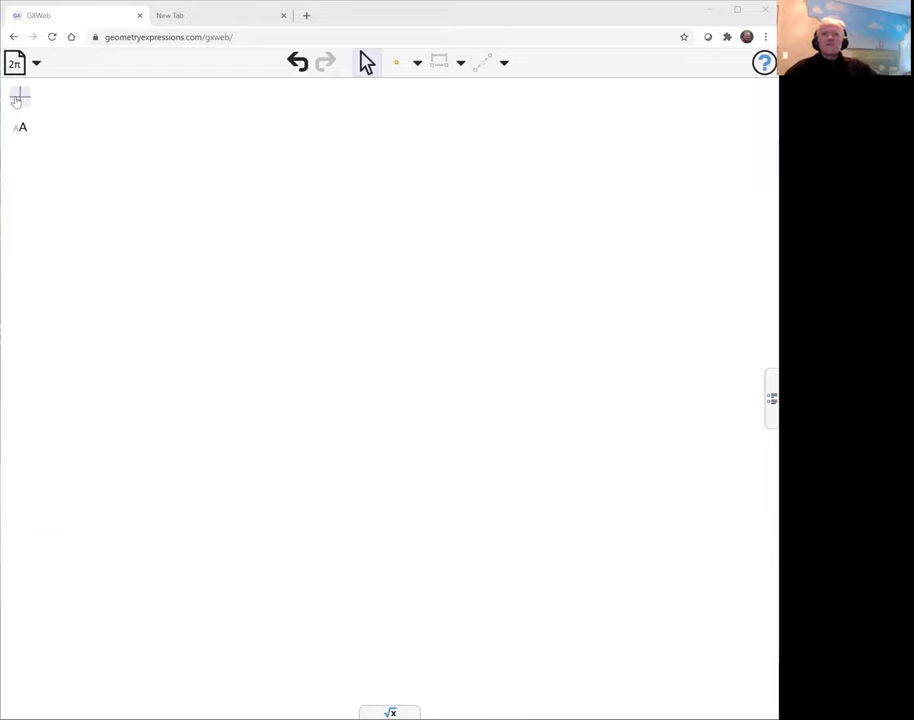
Draw a crossed chain of segments AB, BC and CD, placing A and D on the x-axis
left_click(251, 165)
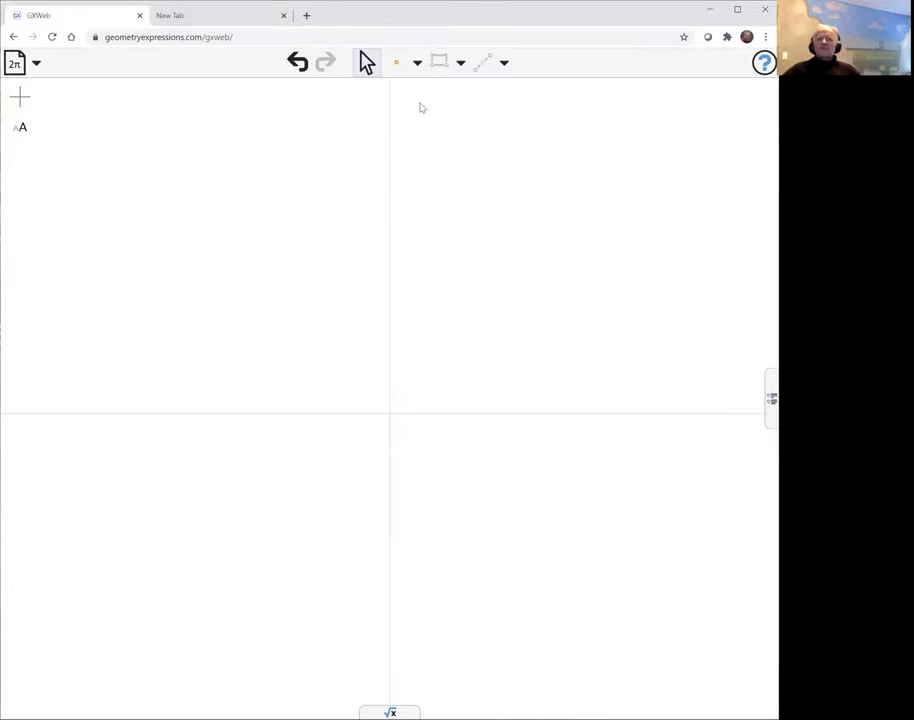
left_click(417, 62)
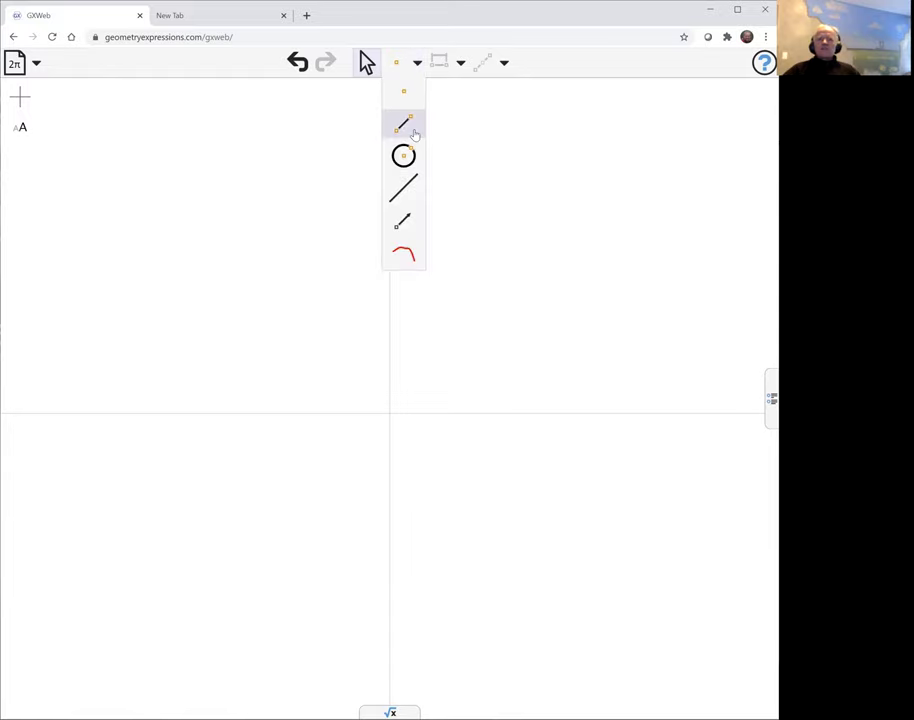
left_click(414, 133)
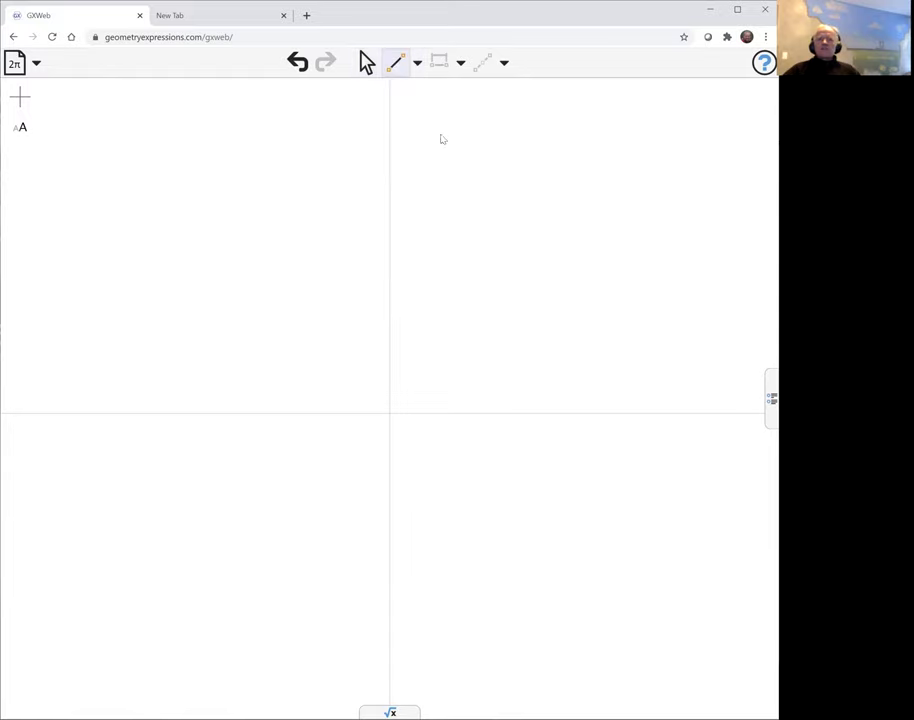
left_click(286, 413)
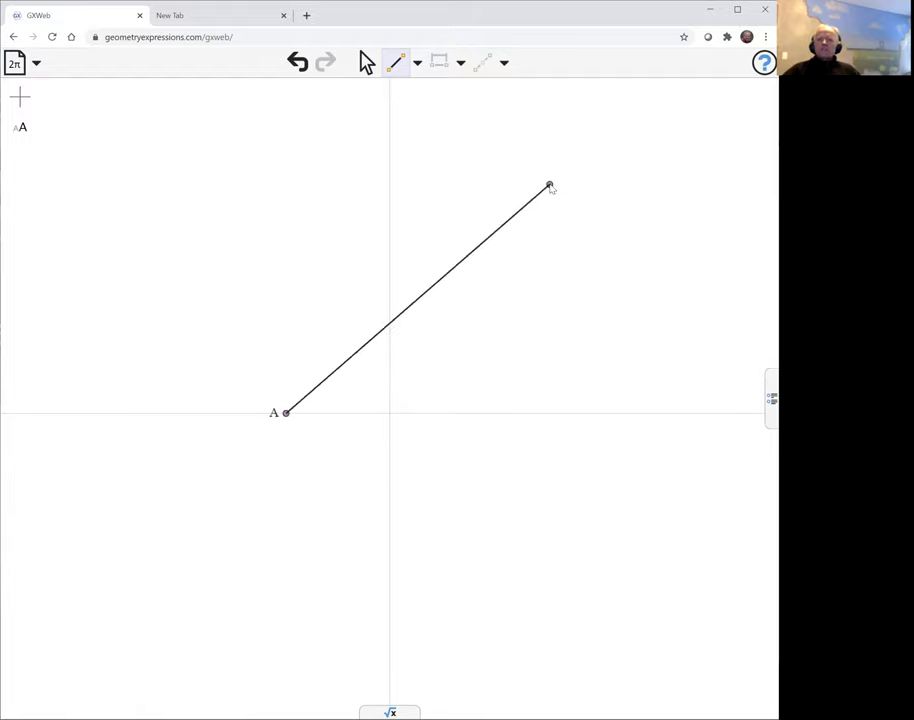
left_click(513, 159)
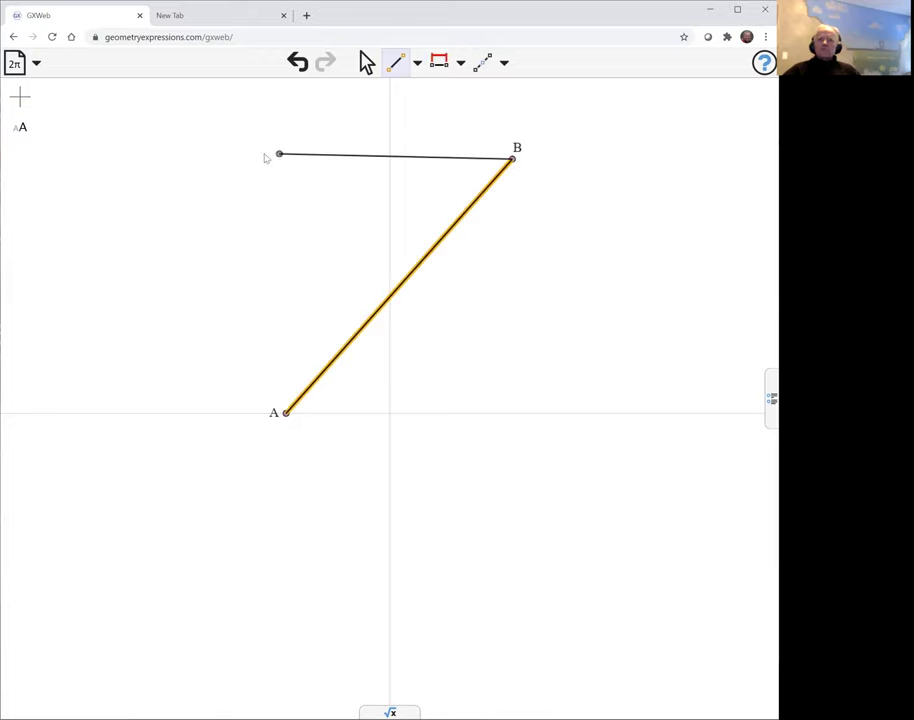
left_click(275, 208)
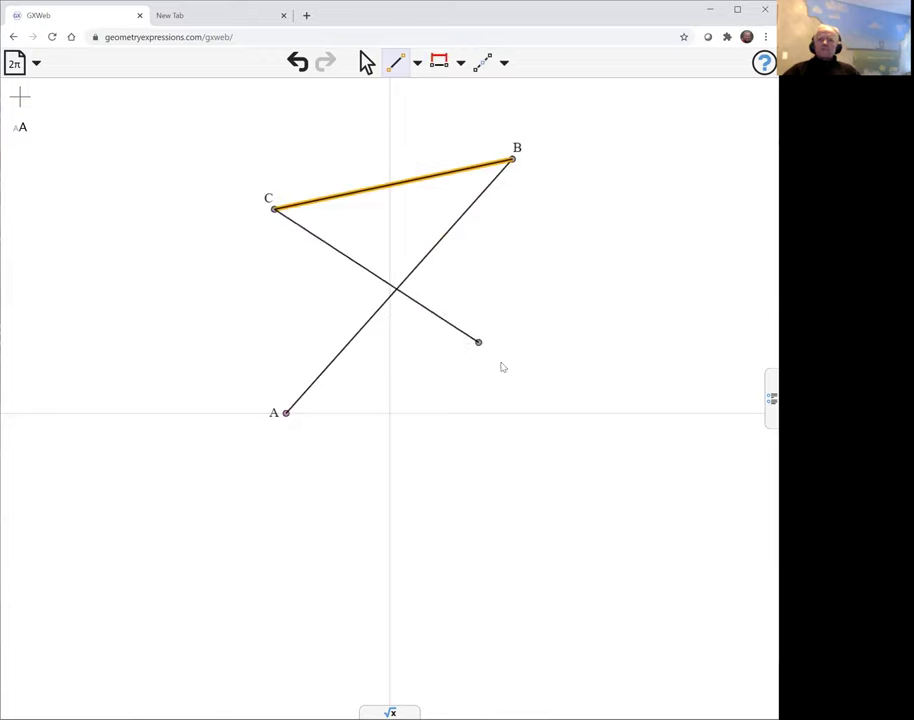
left_click(530, 413)
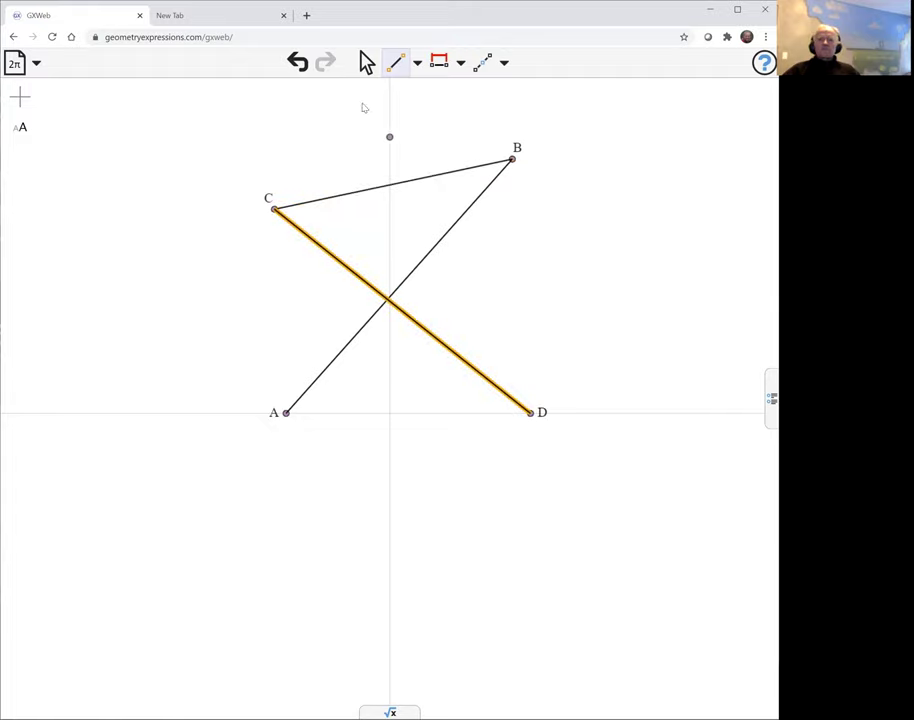
Constrain point A to distance f from the y-axis
left_click(367, 62)
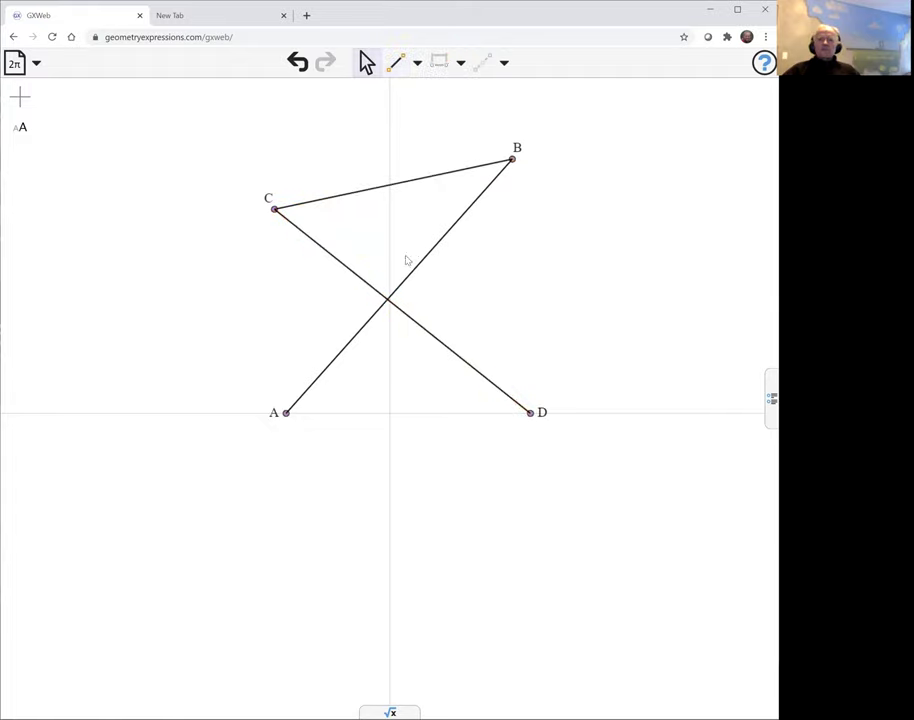
left_click(286, 413)
left_click(390, 380)
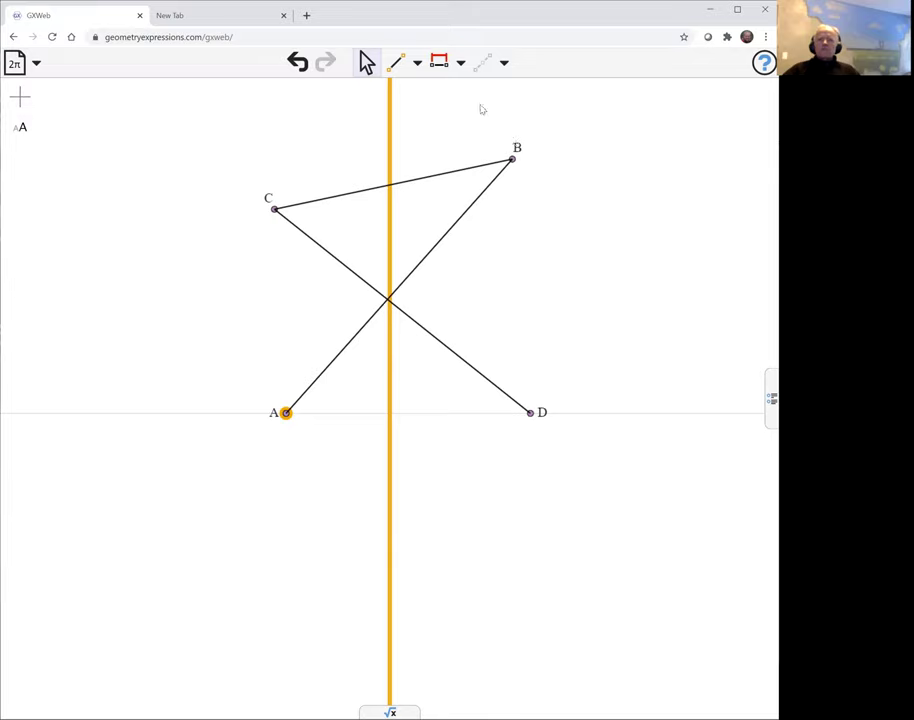
left_click(439, 62)
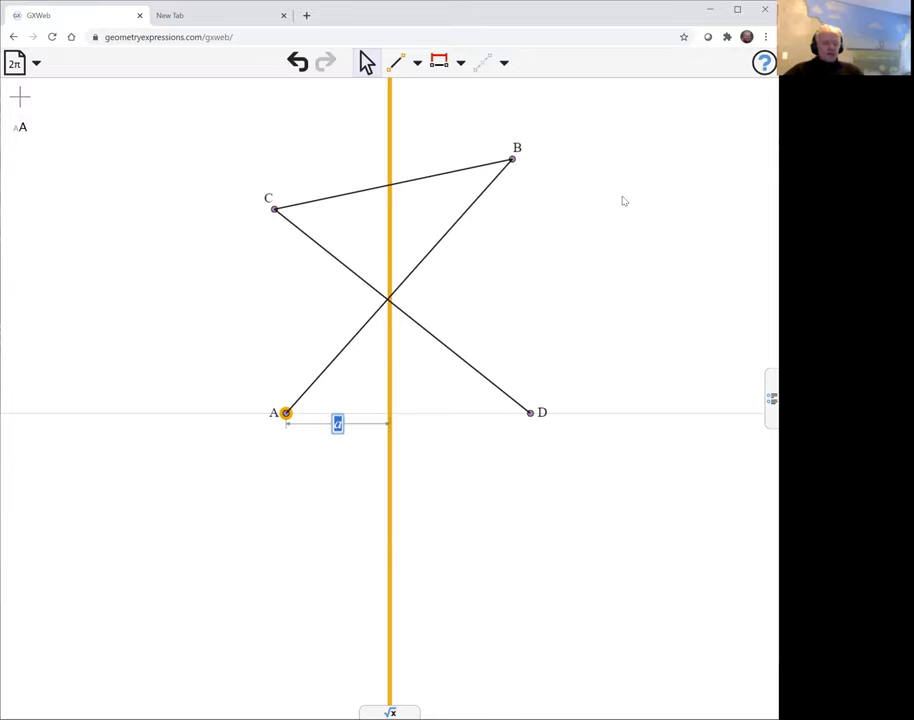
key("Return")
Constrain point D to the same distance f from the y-axis
left_click(639, 237)
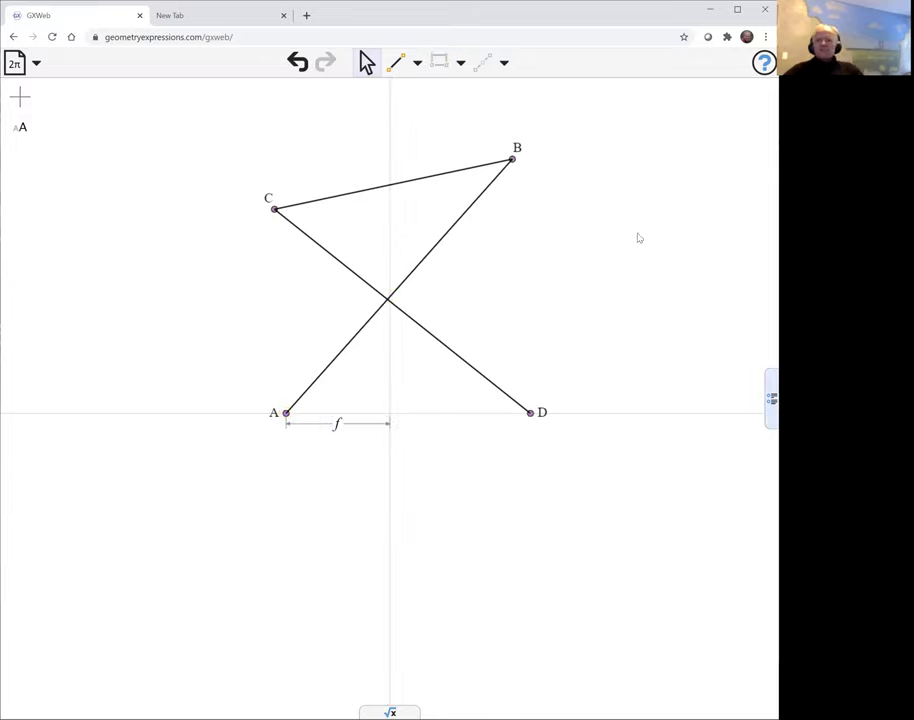
left_click(390, 377)
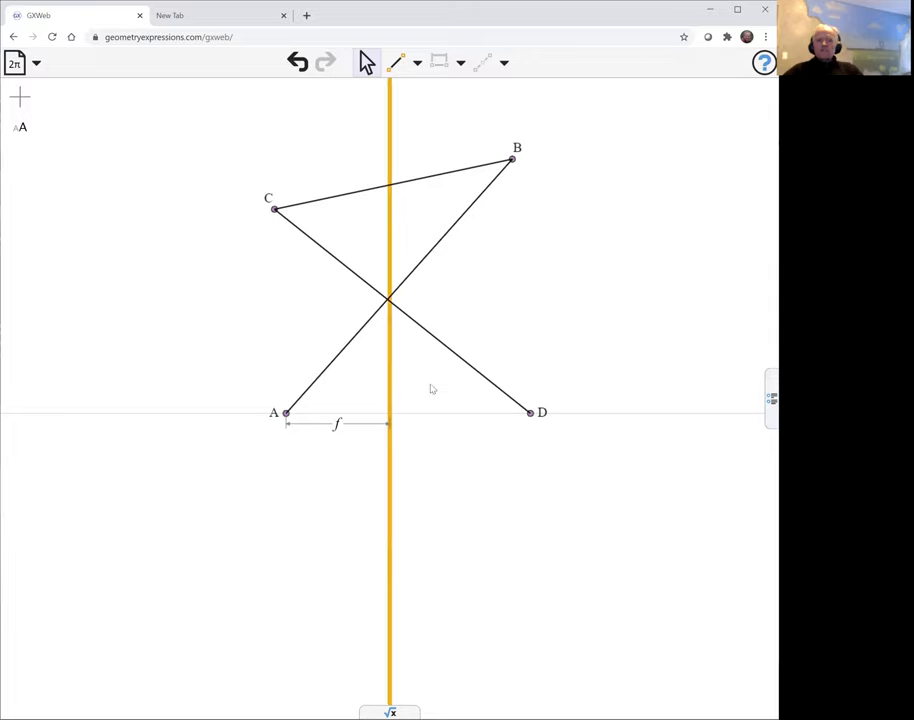
left_click(530, 413)
left_click(438, 62)
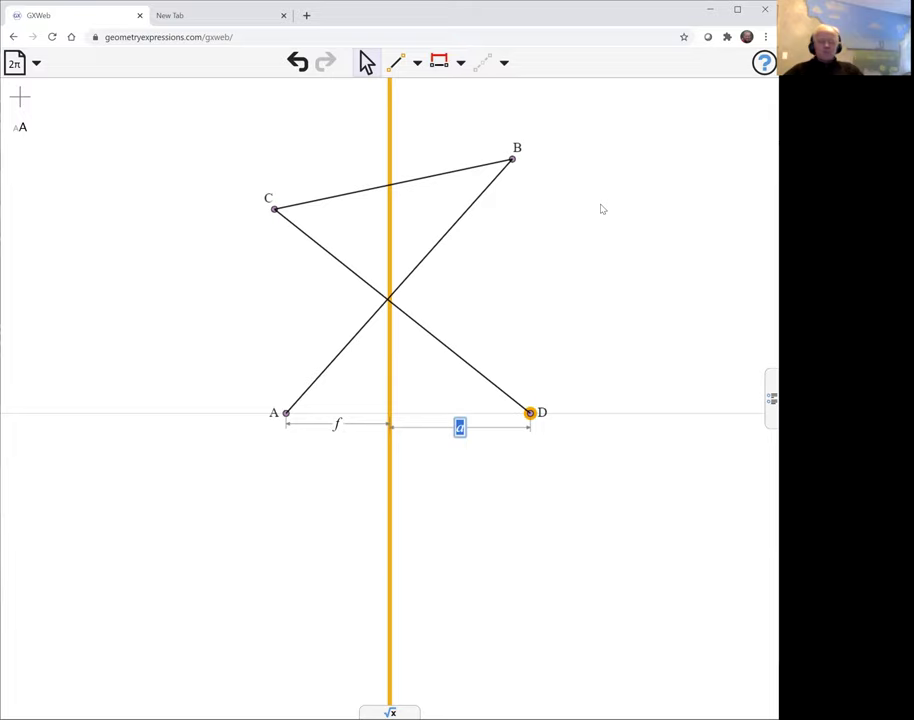
type("f")
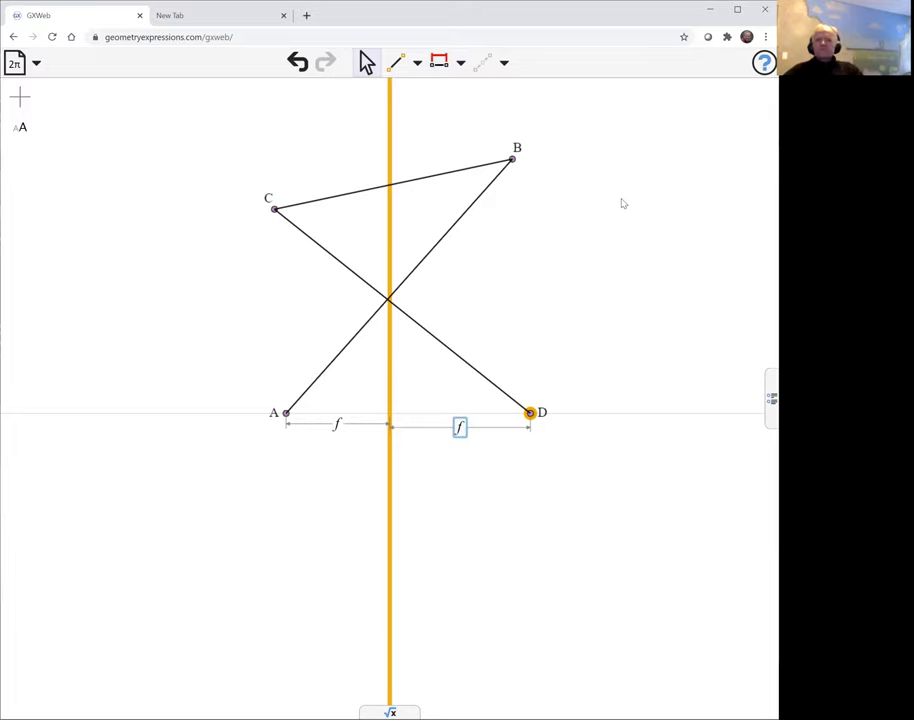
key("Return")
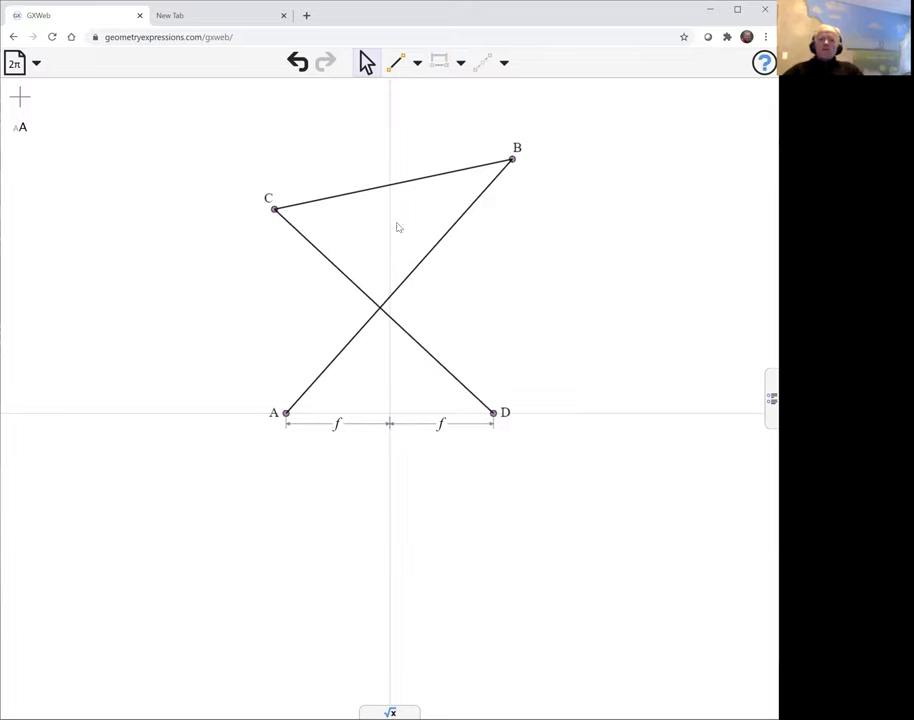
Fix the length of segment CB at 2*f
left_click(351, 197)
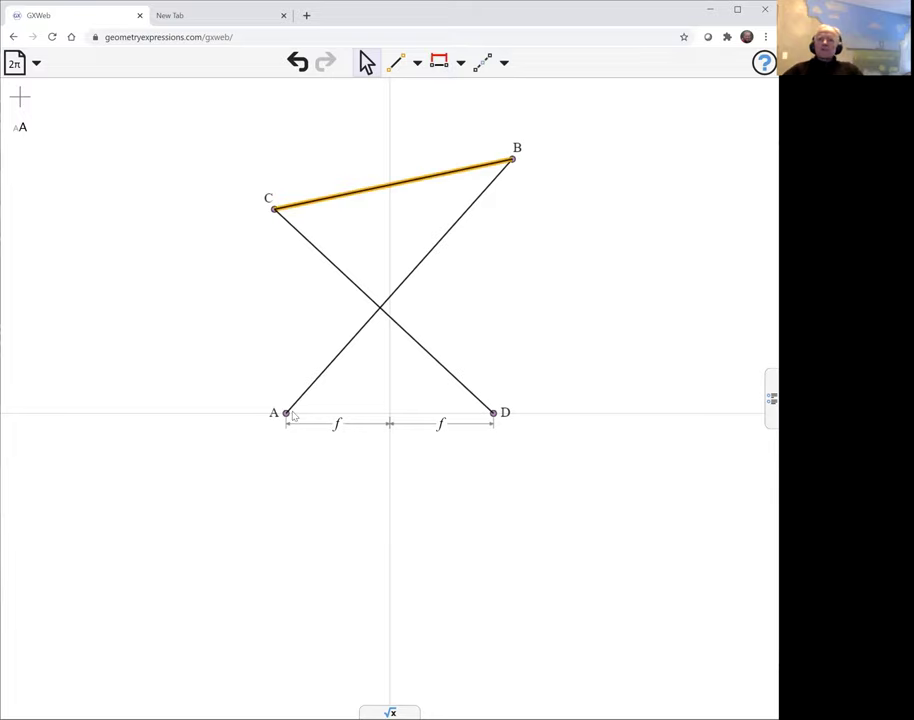
left_click(438, 62)
type("2*f")
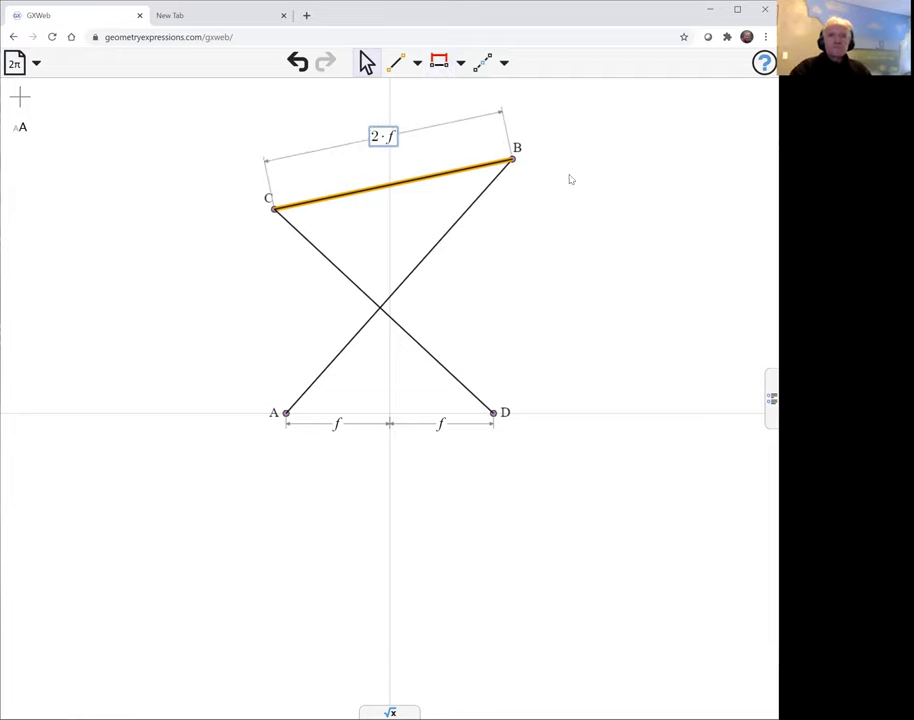
key("Return")
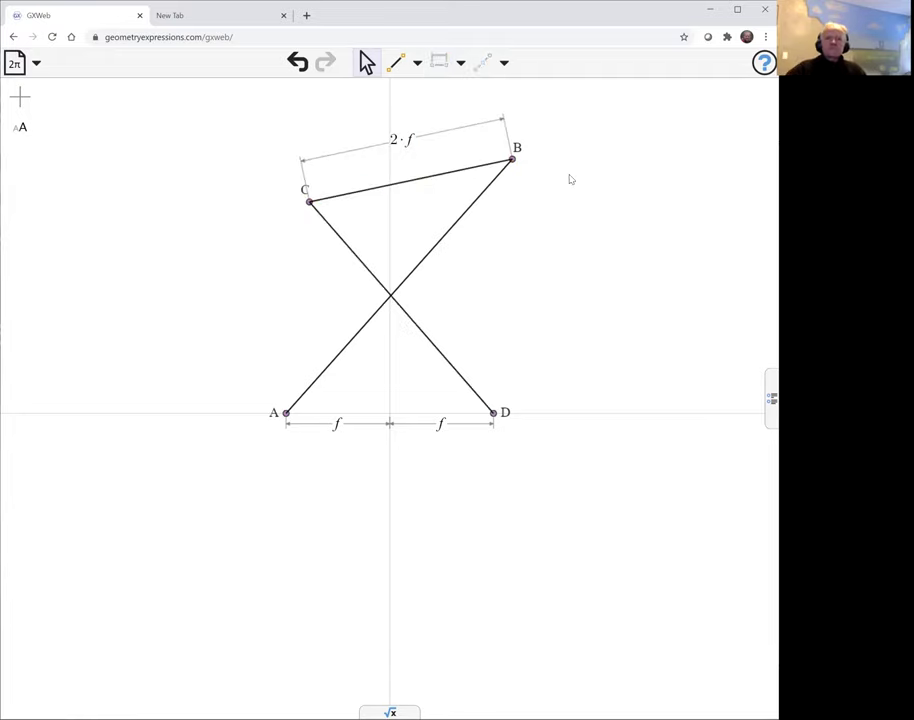
Give both crossing bars AB and CD length a
left_click(459, 227)
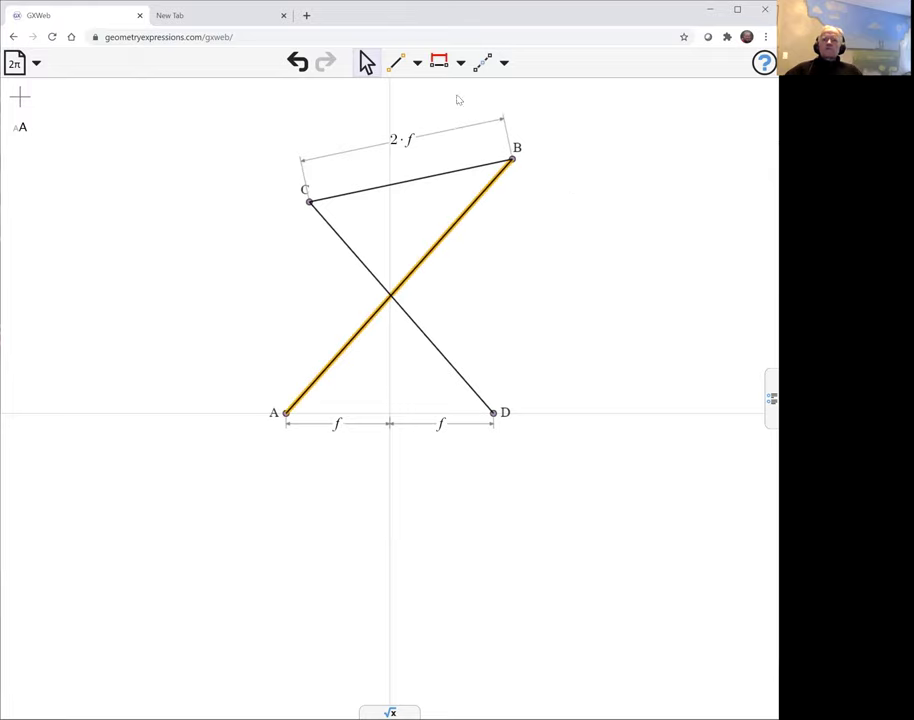
left_click(438, 62)
key("Return")
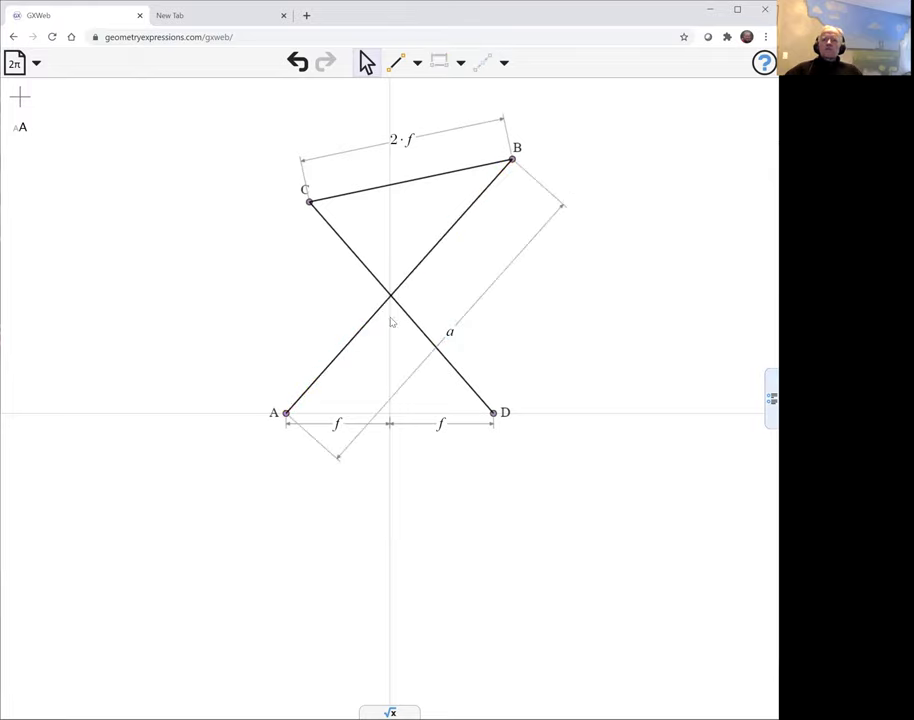
left_click(408, 318)
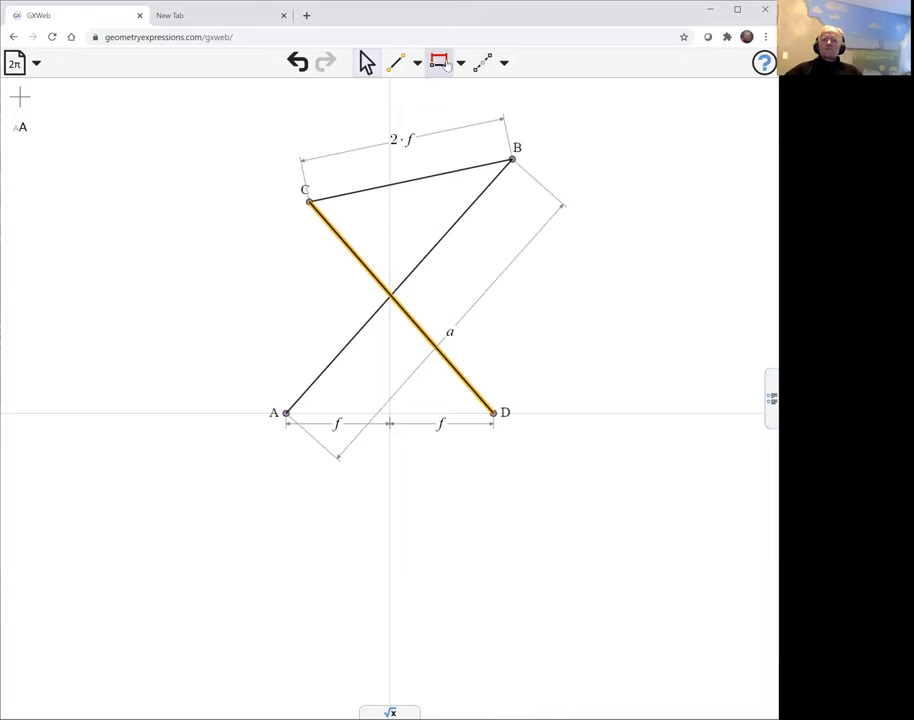
left_click(438, 62)
type("a")
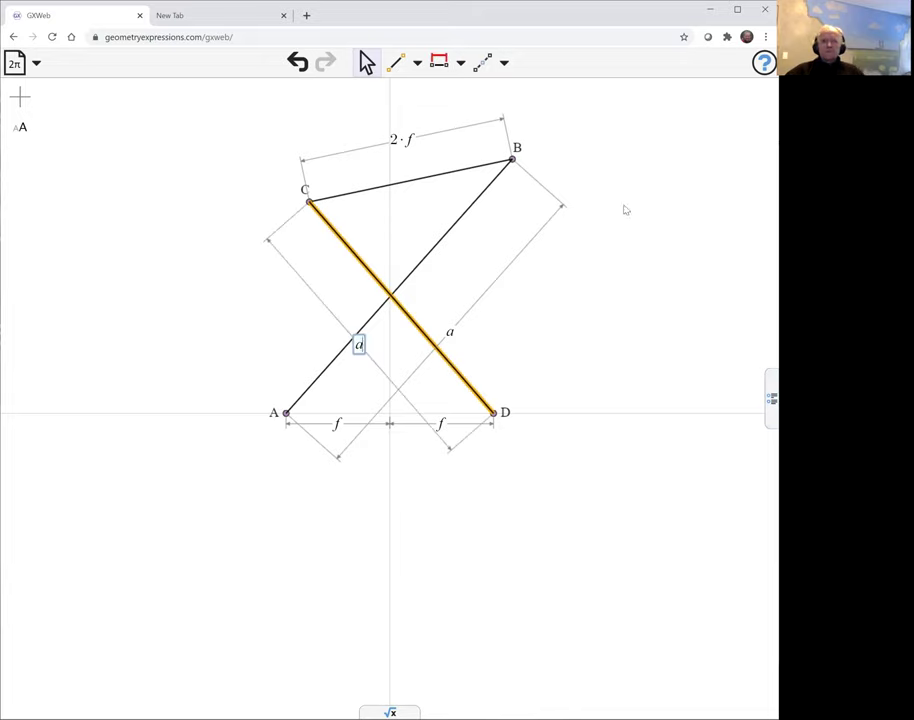
key("Return")
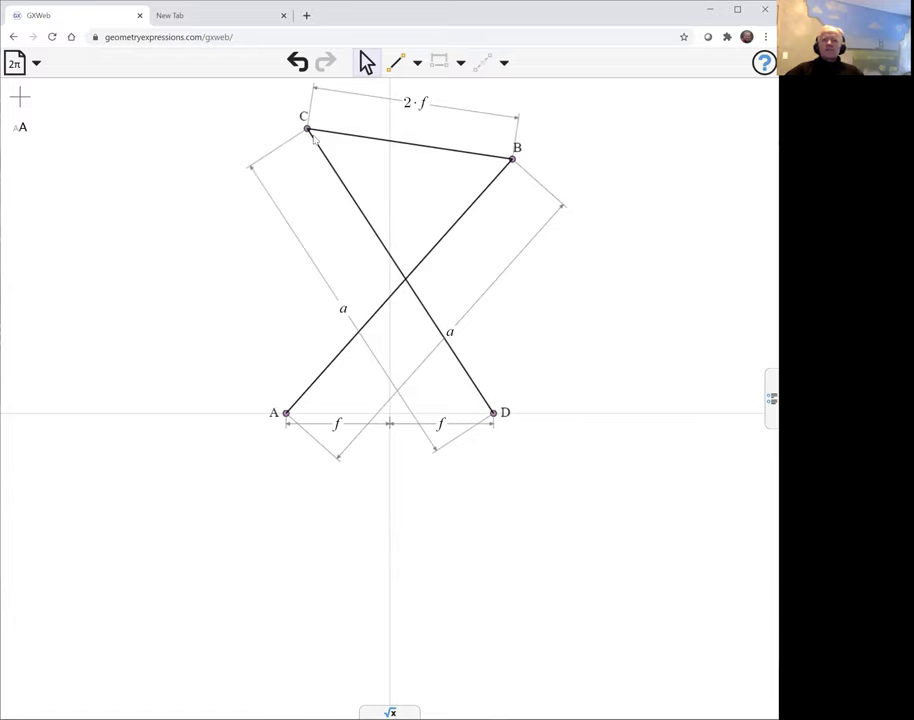
Drag C down-left so the linkage swings and B rises above C, then select AB and CD
left_click_drag(298, 133, 296, 218)
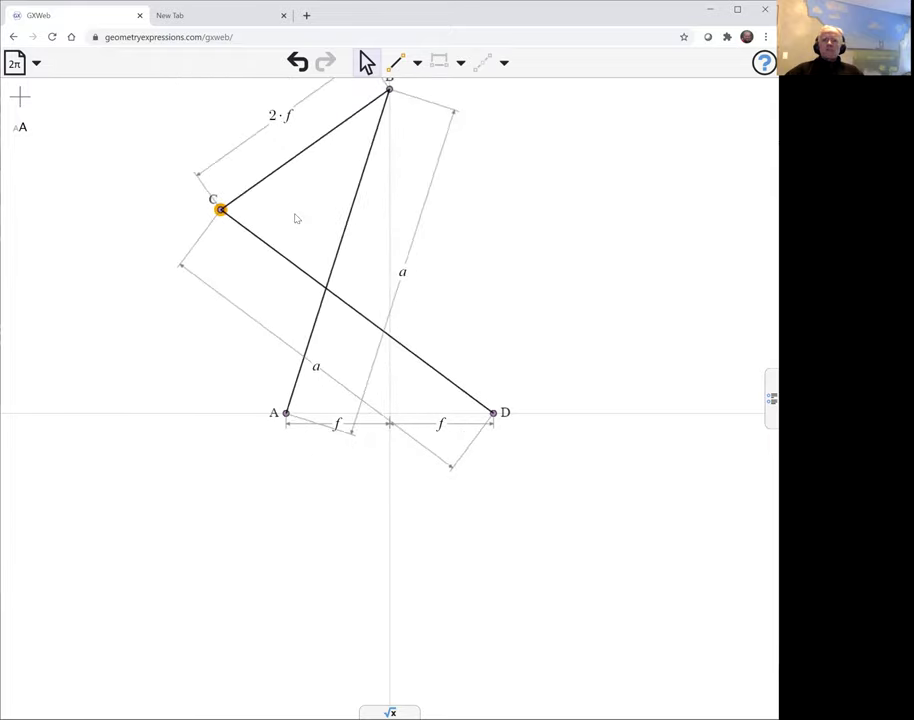
left_click(336, 261)
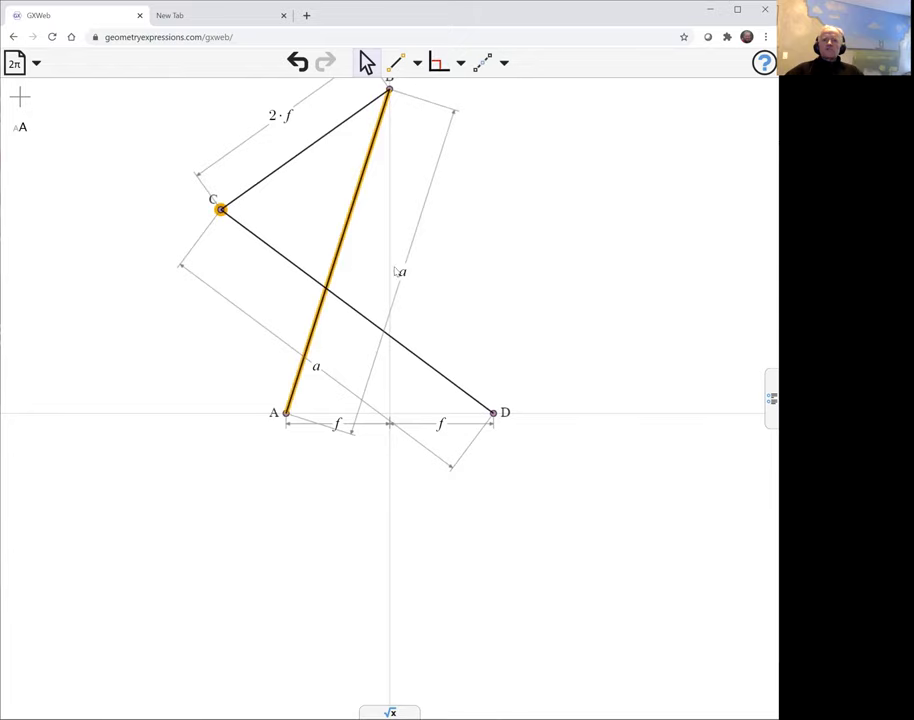
left_click(366, 322)
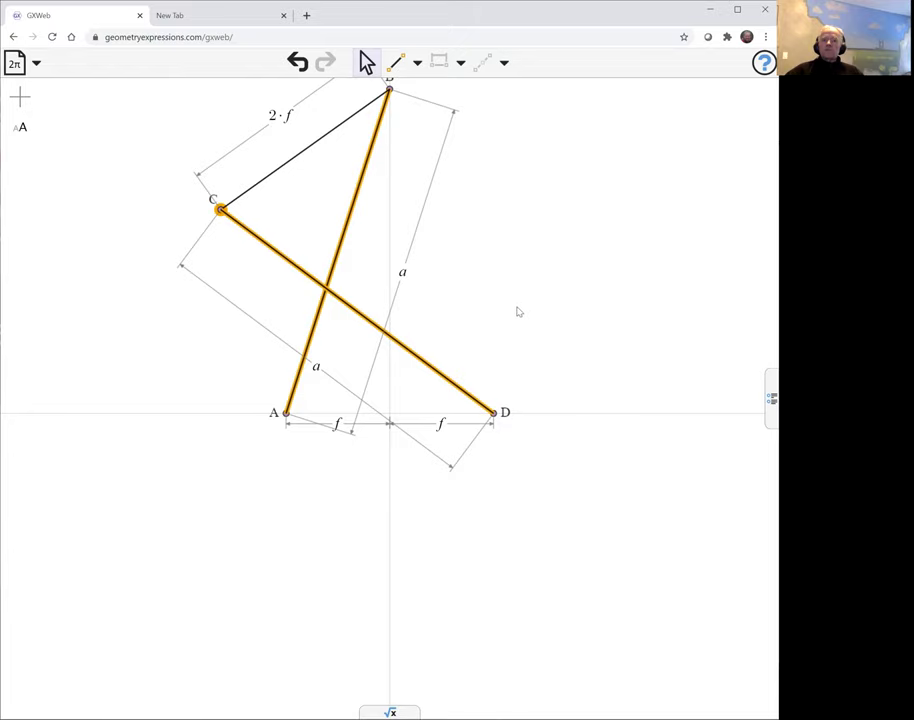
left_click(504, 62)
Create intersection point E where bars CD and AB cross
left_click(143, 218)
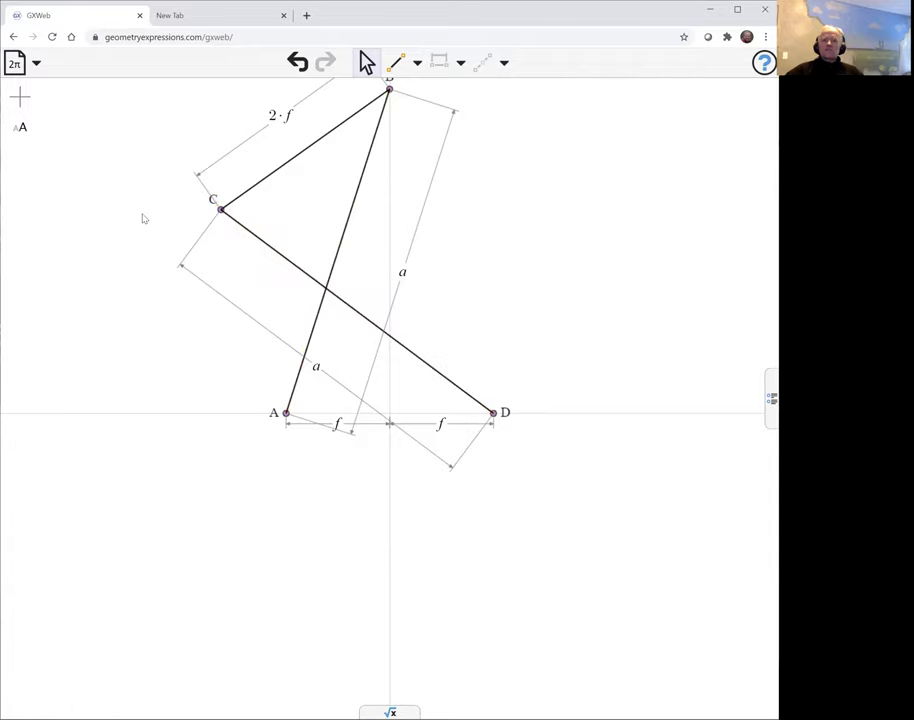
left_click(278, 255)
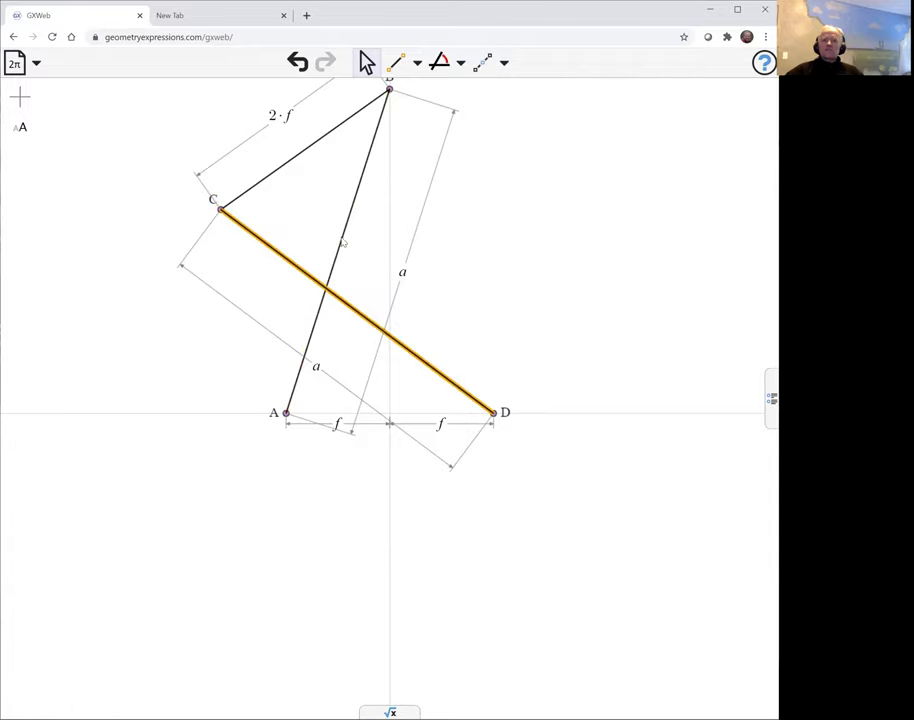
left_click(342, 242, "shift")
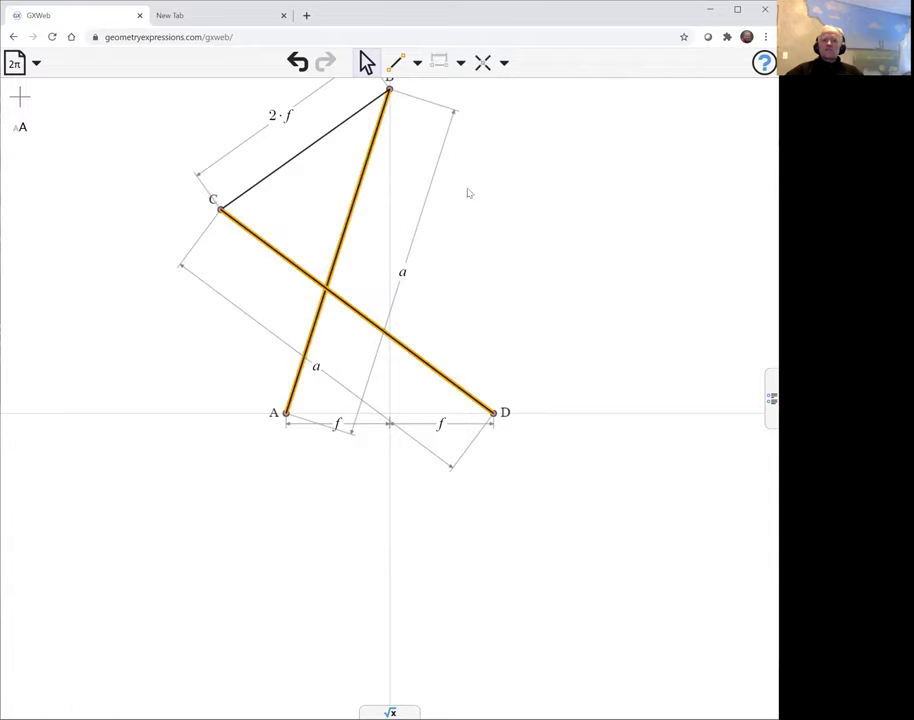
left_click(483, 63)
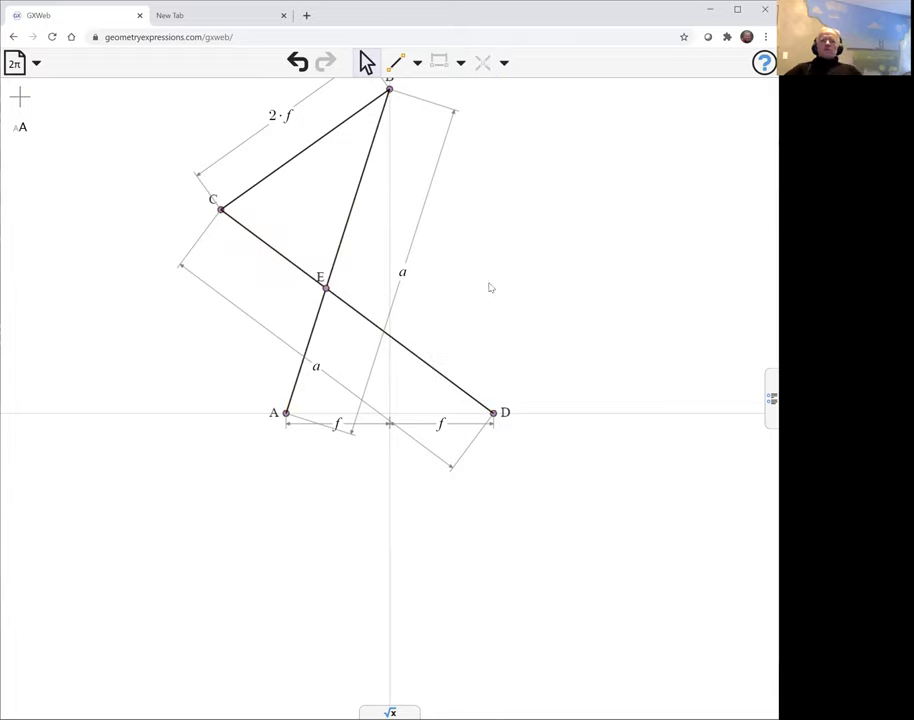
Mark angle θ at A between bar AB and the horizontal axis
left_click(318, 321)
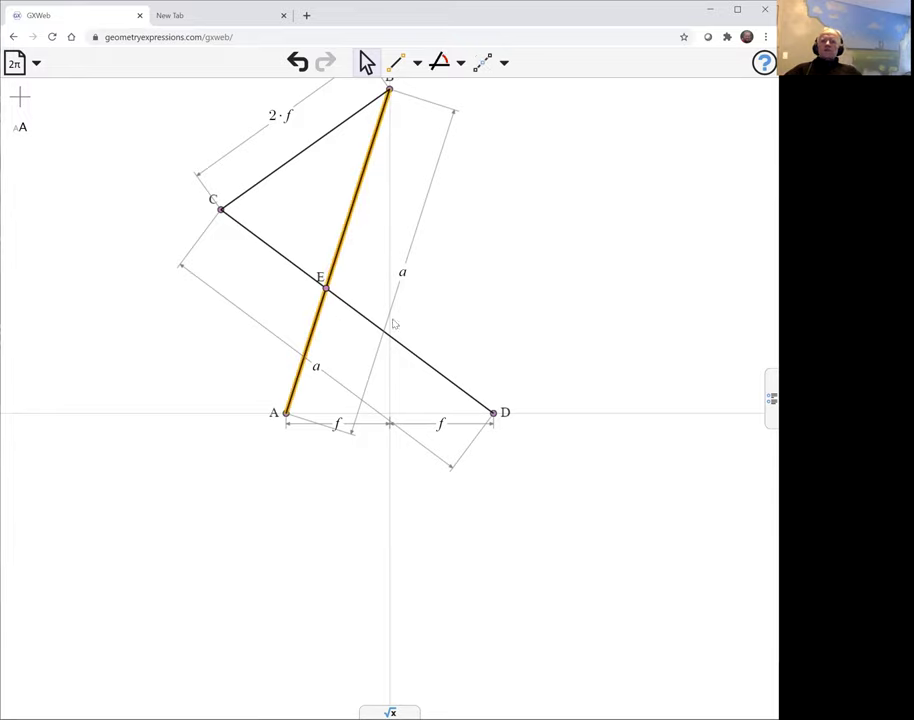
left_click(588, 414)
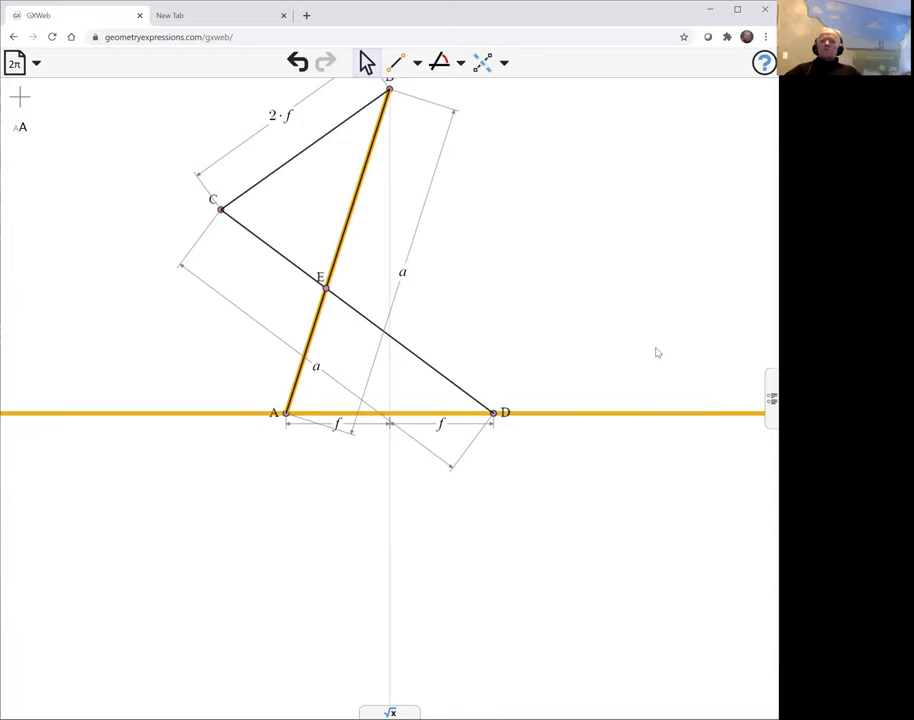
left_click(439, 65)
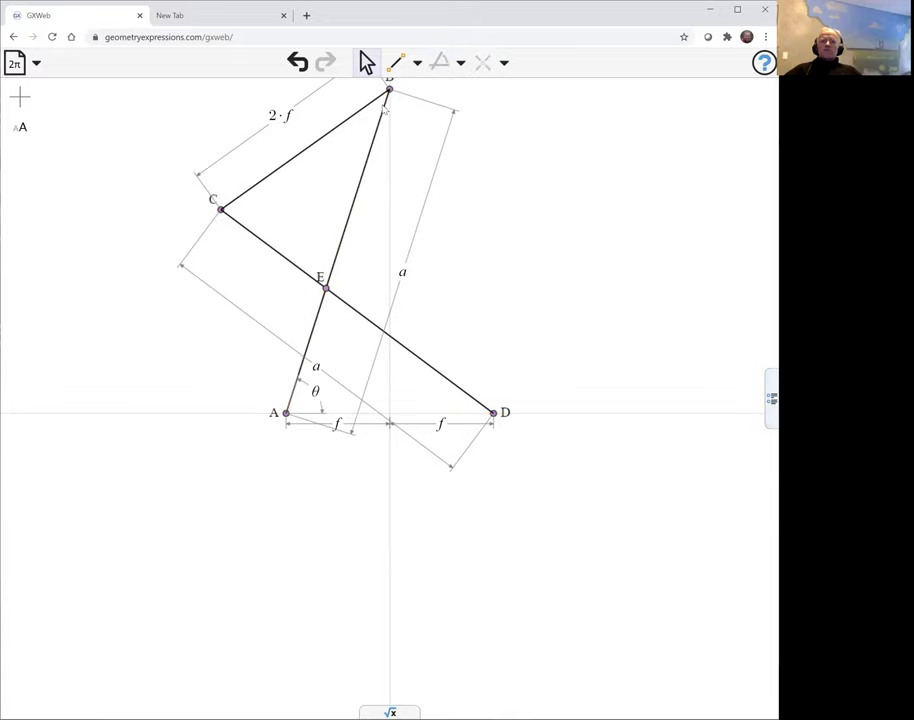
Drag B along its arc to flex the linkage to θ = 0.716, with variables shown
left_click_drag(388, 90, 336, 79)
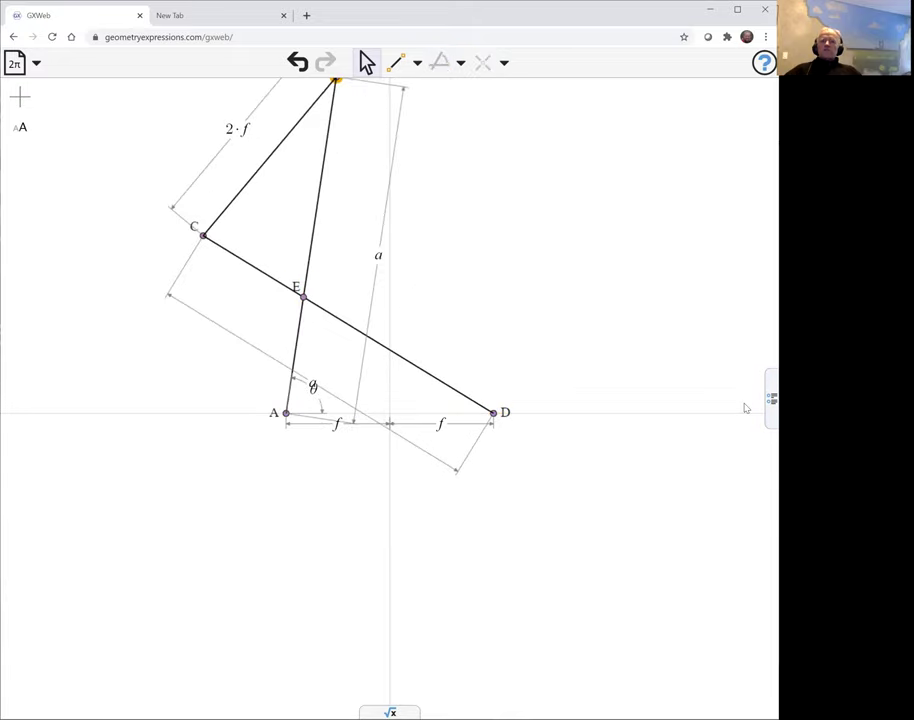
left_click(771, 398)
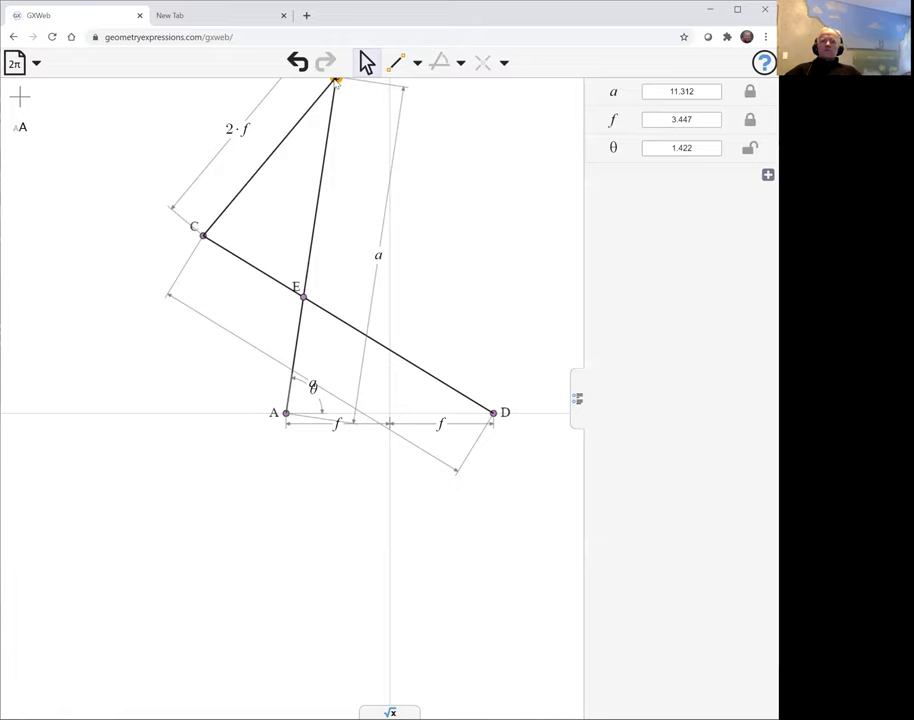
left_click_drag(337, 82, 456, 118)
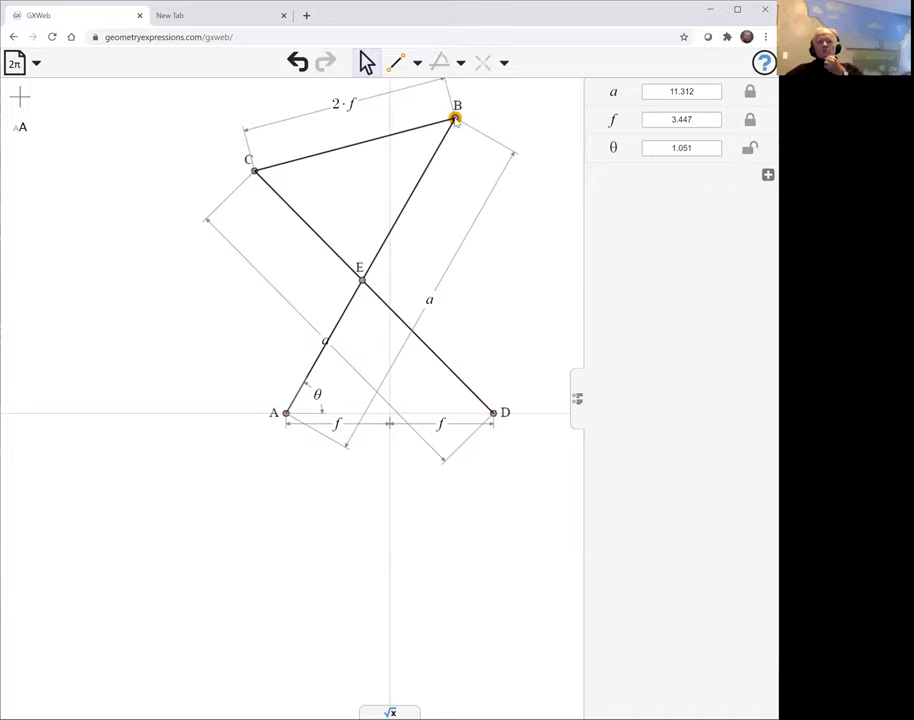
left_click_drag(455, 118, 548, 212)
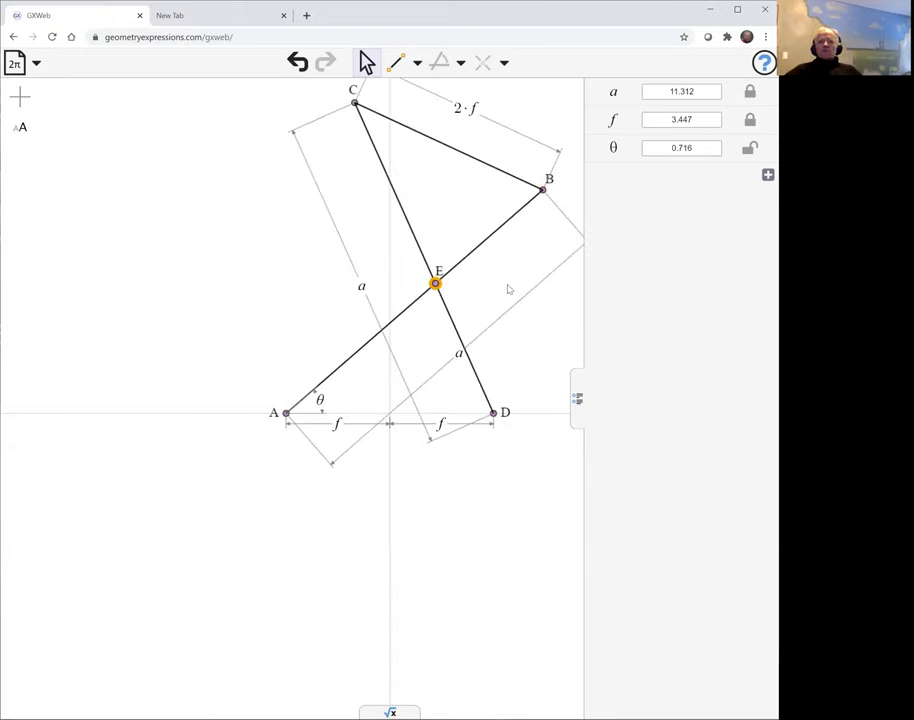
Plot the locus of E as θ varies and give θ a slider
left_click(504, 62)
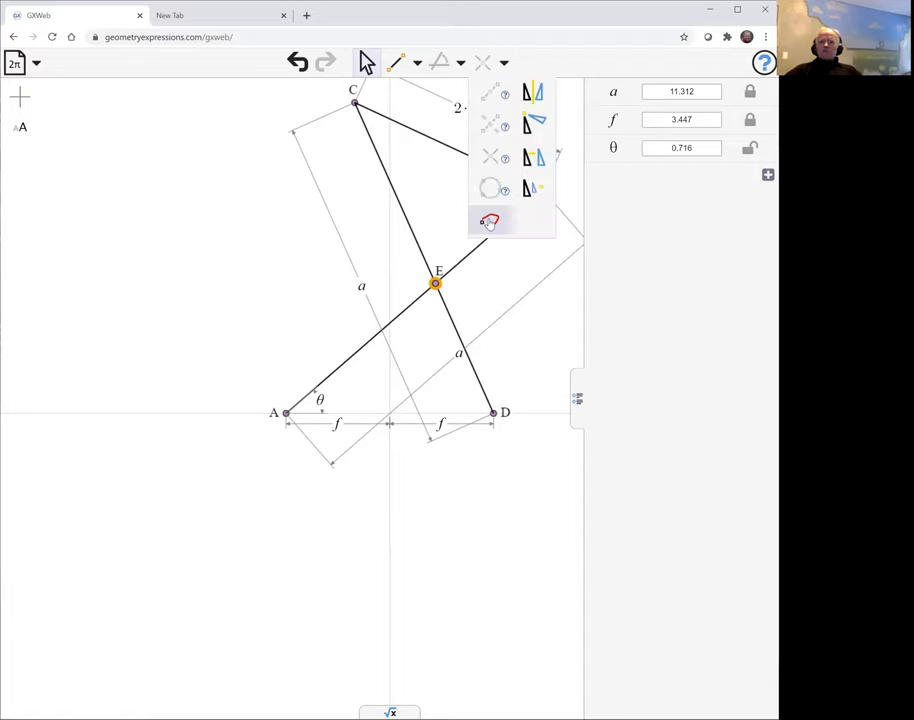
mouse_move(490, 222)
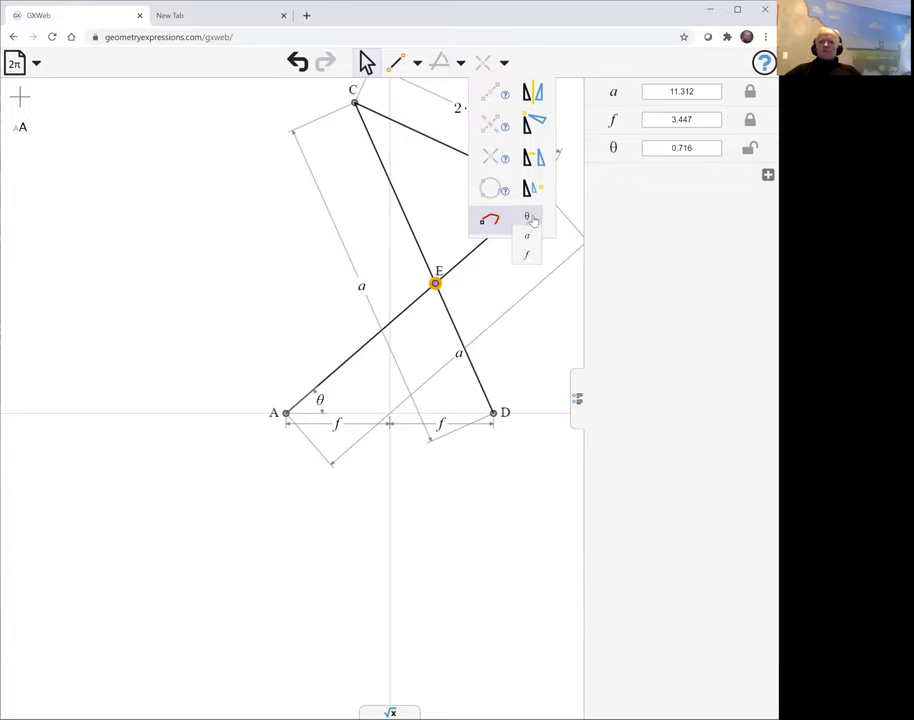
left_click(528, 217)
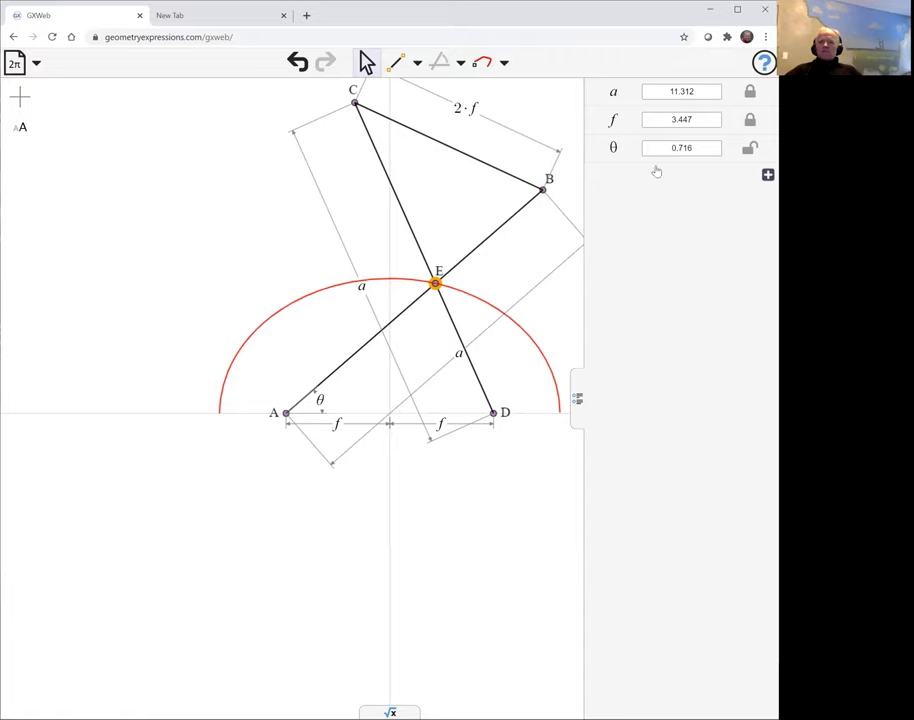
left_click(637, 140)
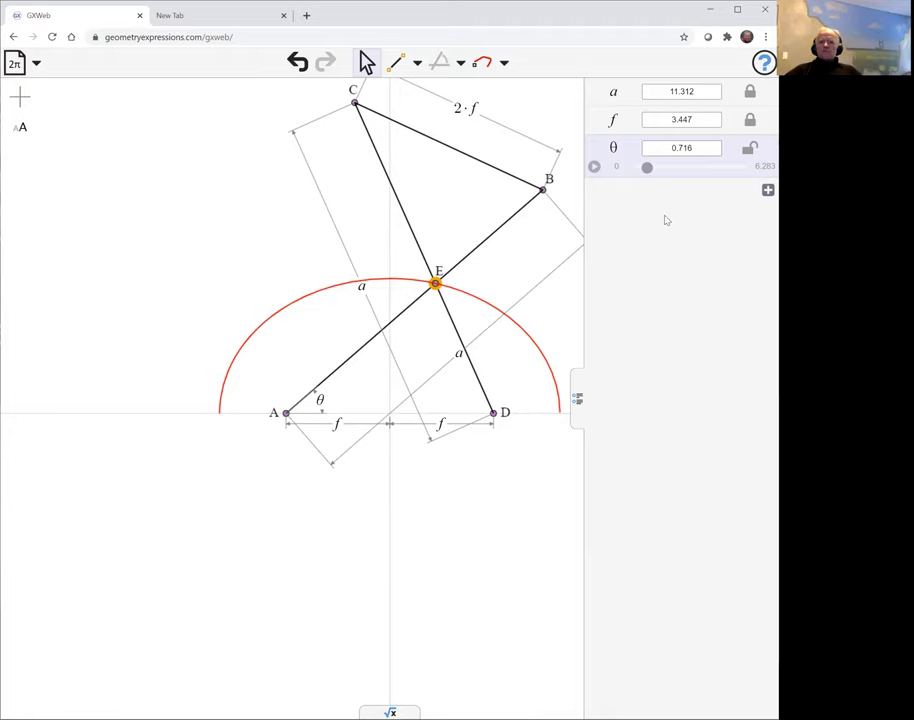
Set θ's slider maximum to 3.14 and raise f to 4.358 for a symmetric X
double_click(758, 166)
type("3.1")
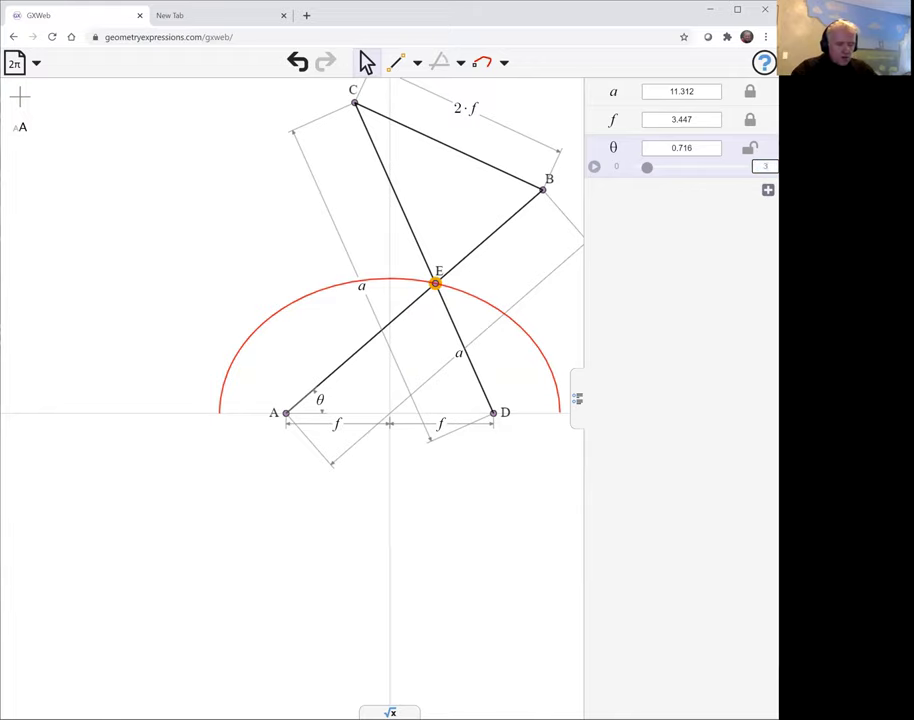
type("4")
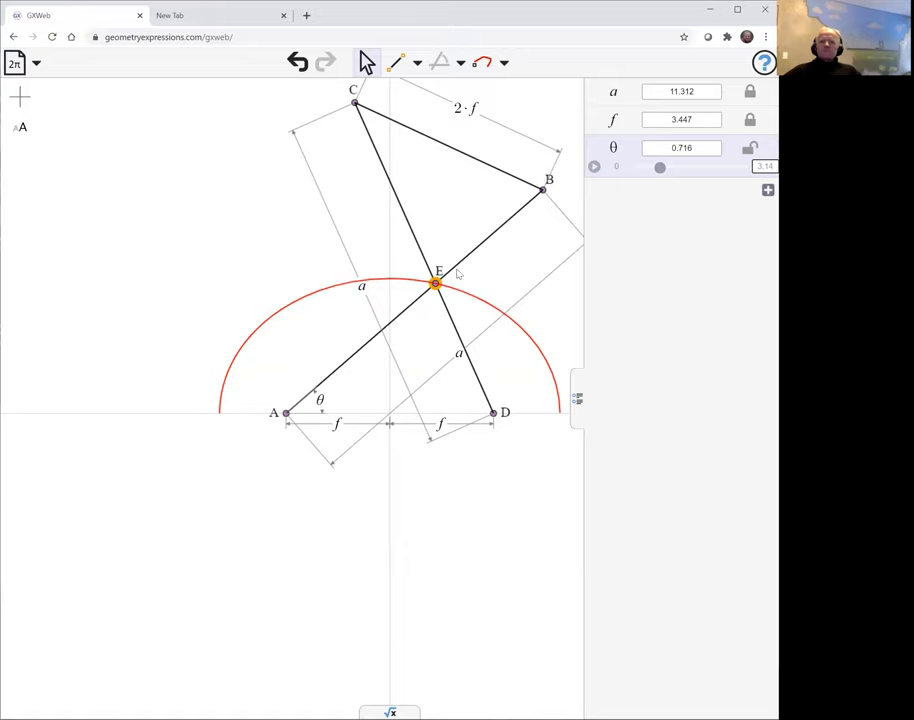
scroll(268, 244, "right", 2)
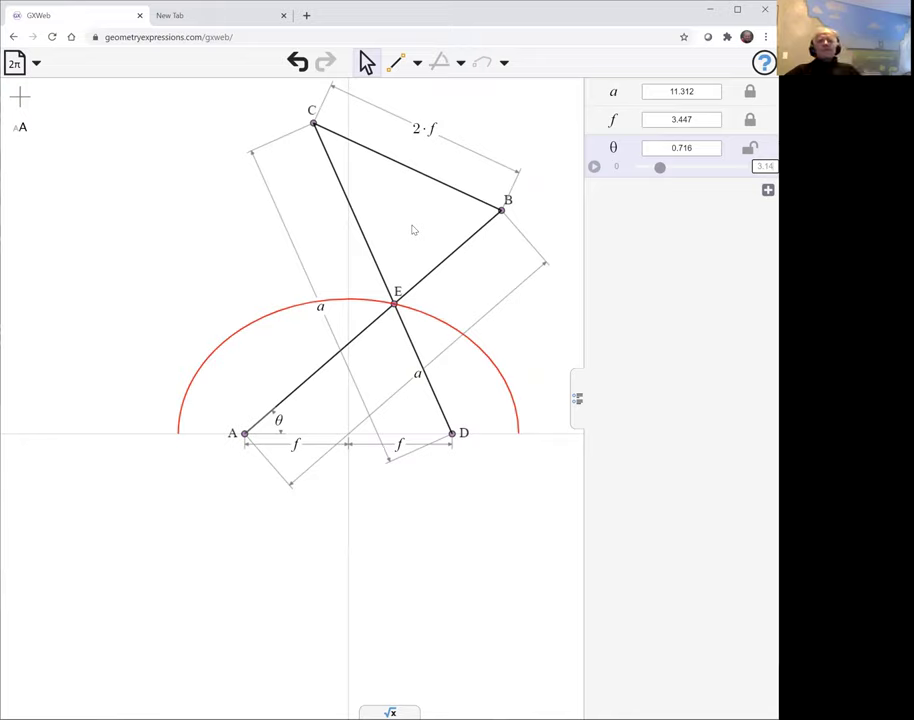
left_click(661, 121)
left_click_drag(672, 142, 691, 143)
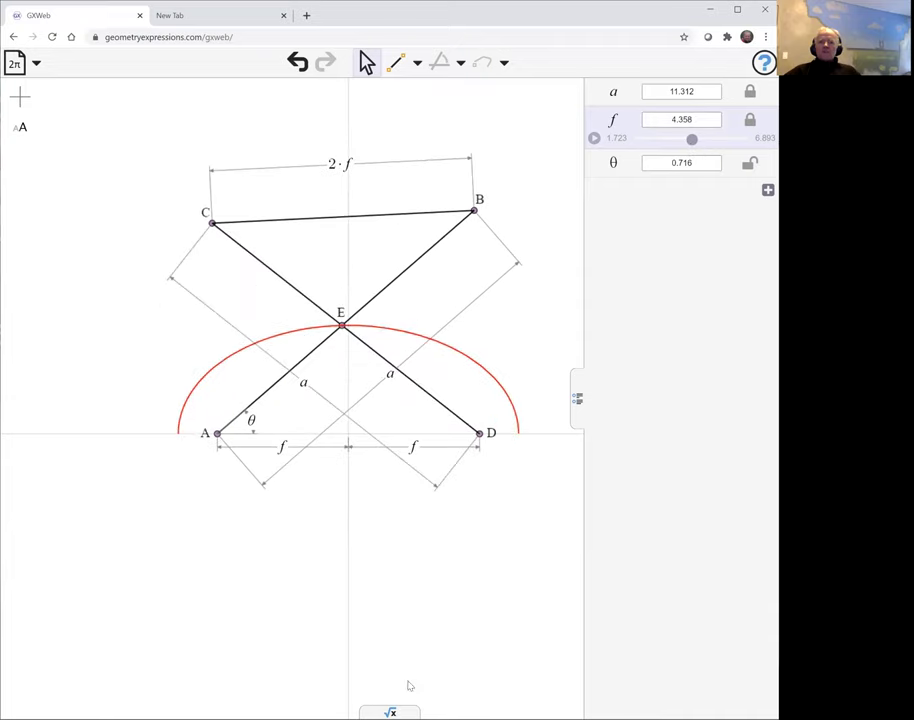
Enter equation(K0) in the symbolic panel, using the red locus curve as argument
left_click(390, 712)
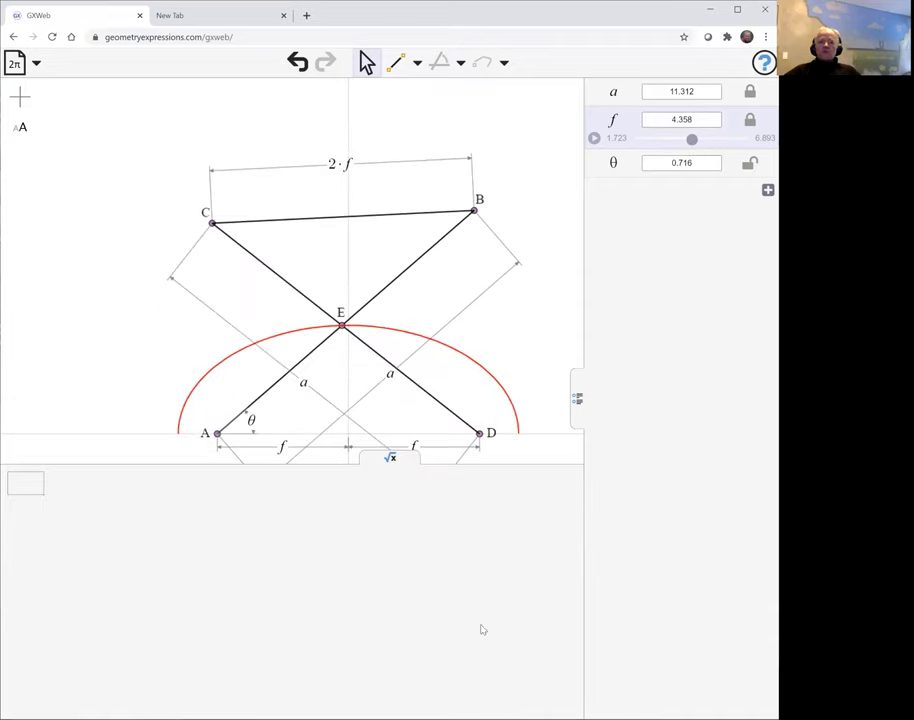
left_click_drag(530, 360, 514, 308)
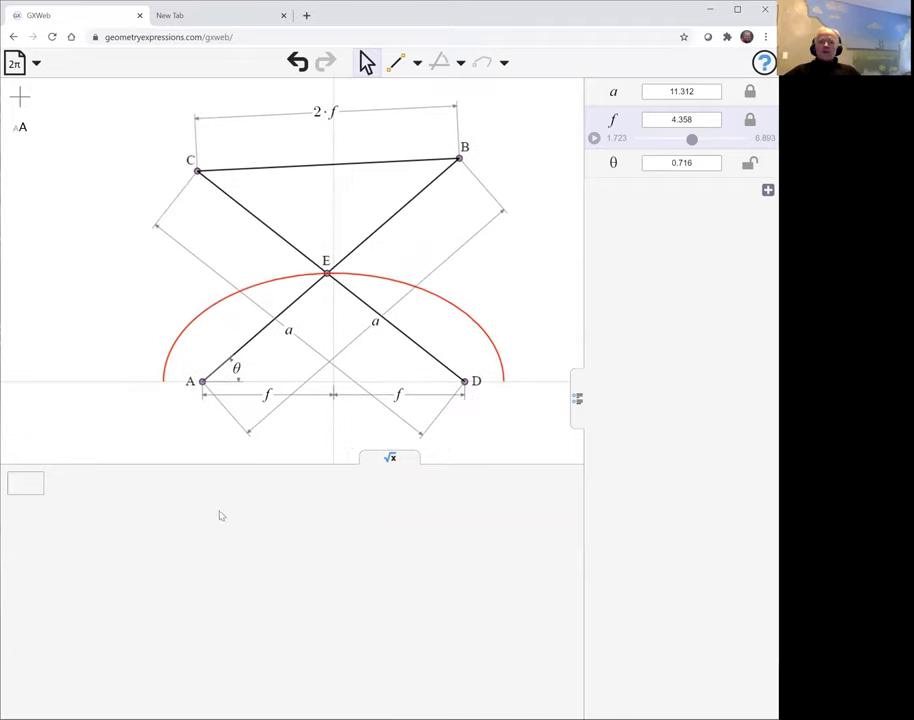
left_click(27, 487)
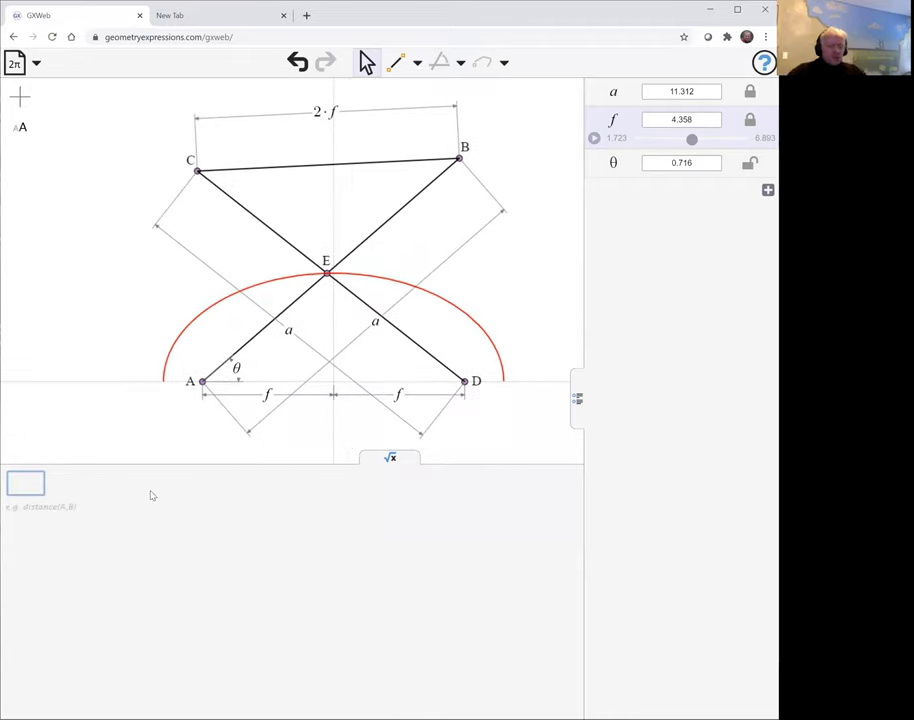
type("equa")
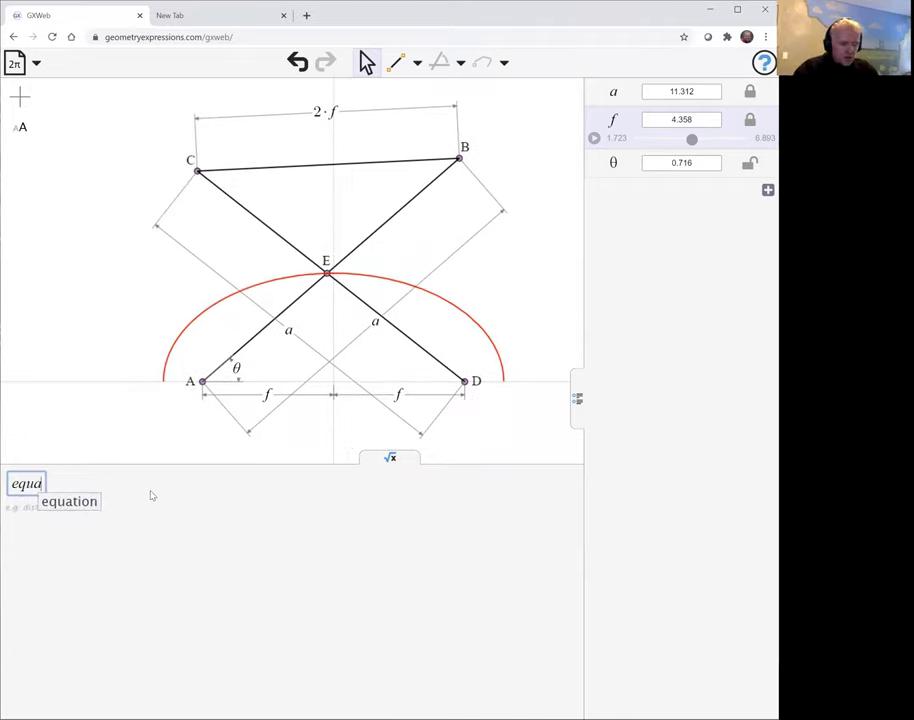
type("tion(")
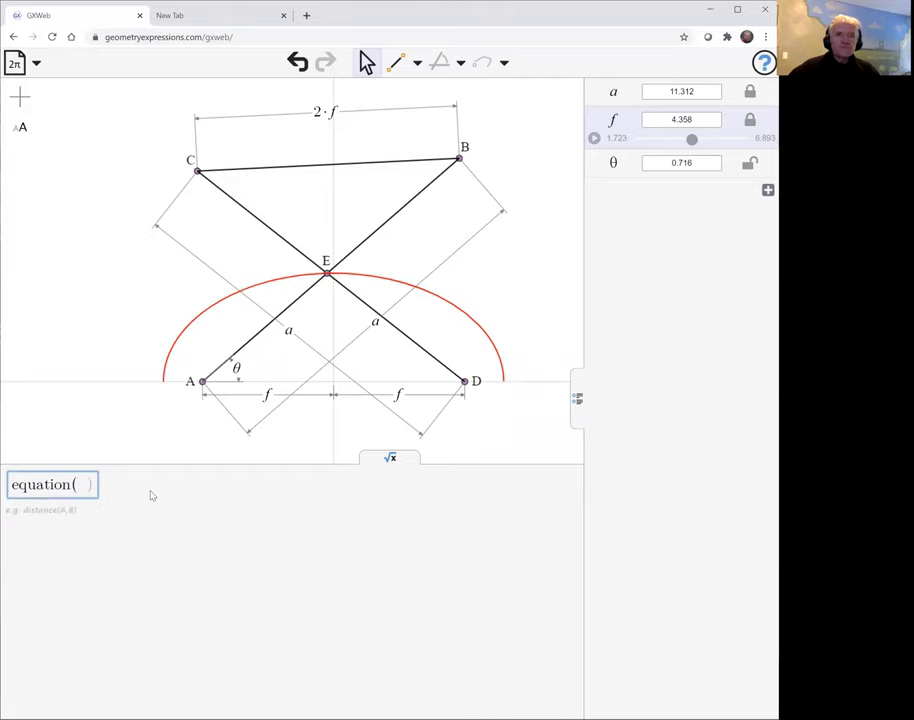
left_click(449, 306)
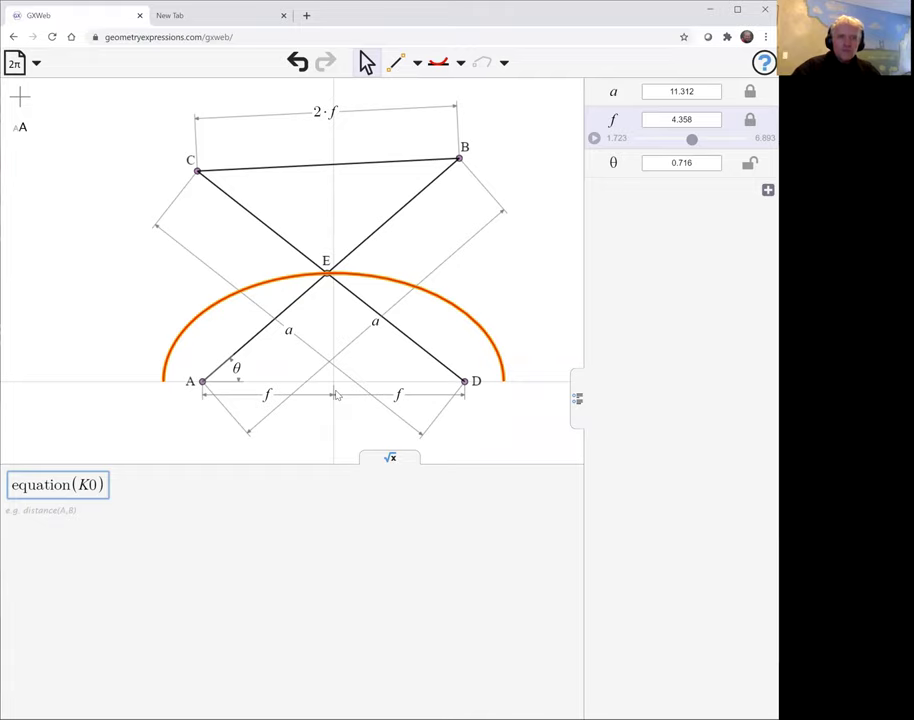
Evaluate equation(K0), giving 4·Y²·a² − a⁴ + 4·a²·f² + X²·(4·a² − 16·f²) = 0
key("Return")
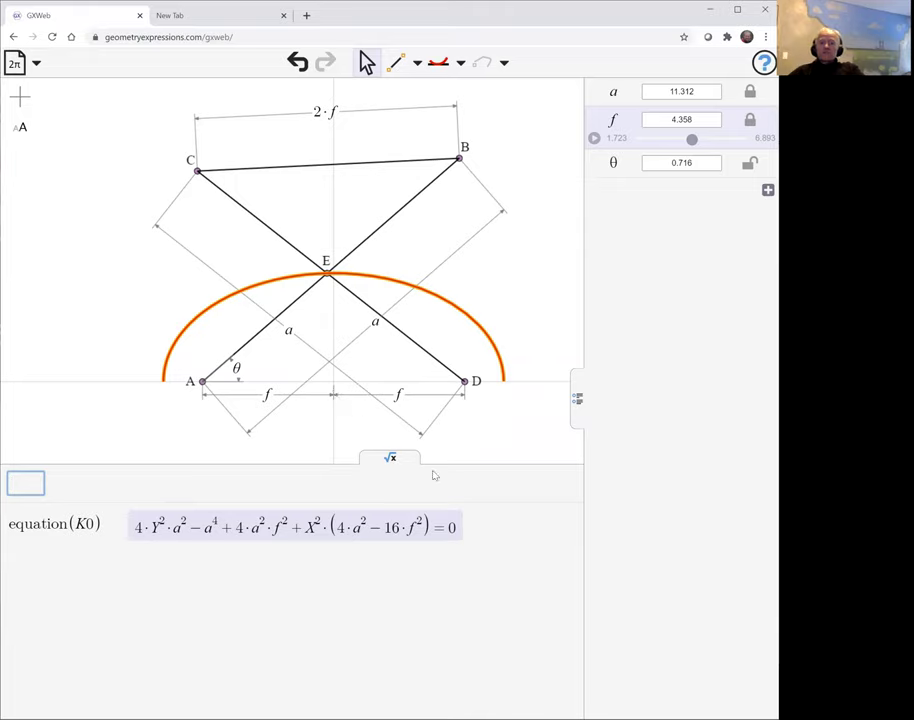
mouse_move(331, 527)
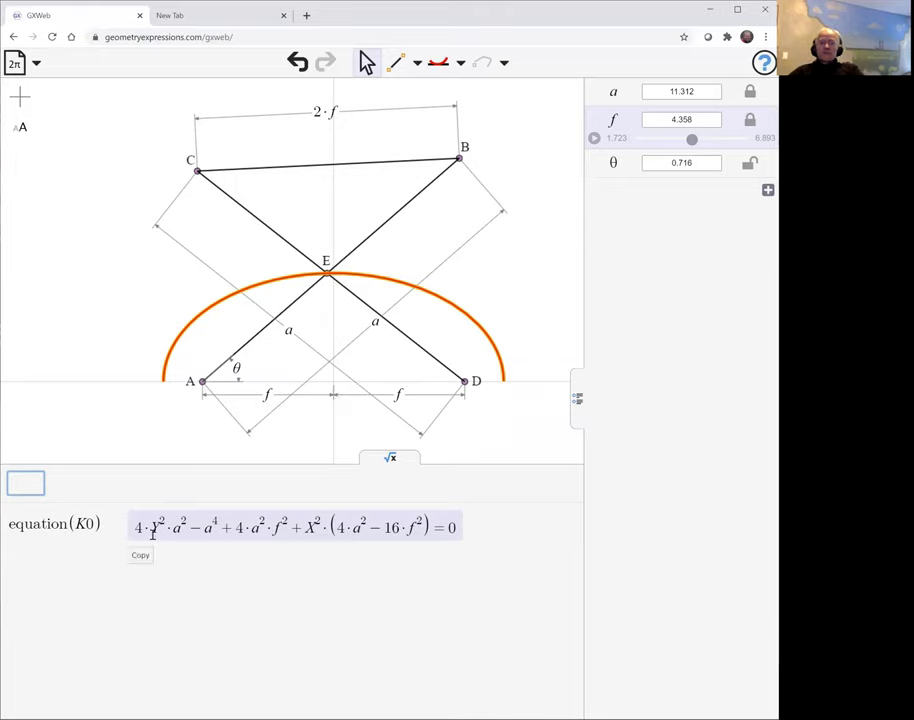